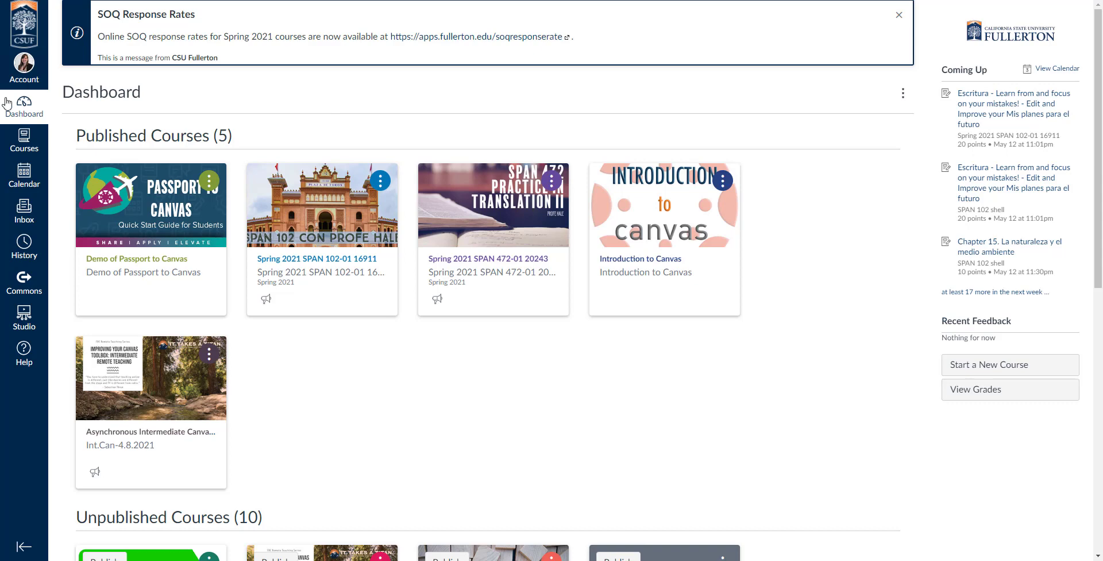
Open the unpublished personal sandbox course from the dashboard and go to its Assignments page
scroll(562, 363, "down", 1)
scroll(562, 363, "down", 8)
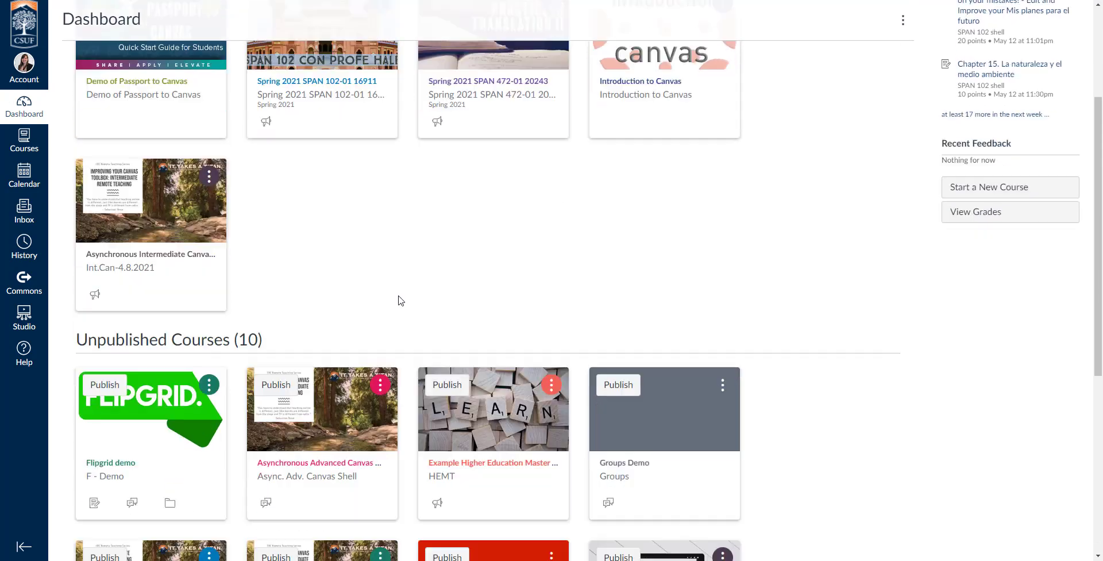
scroll(453, 321, "down", 1)
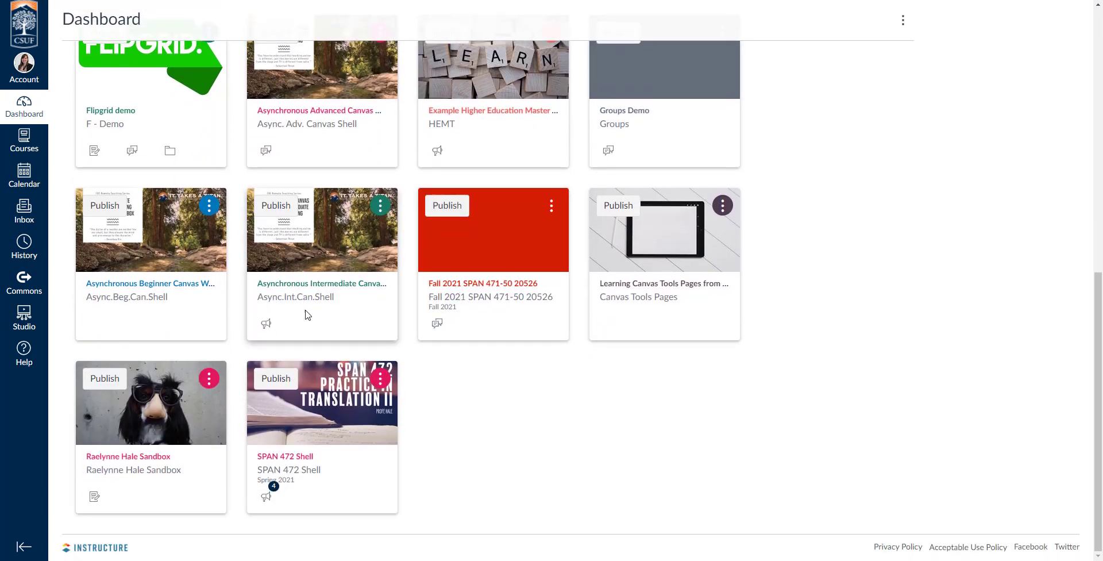
left_click(139, 460)
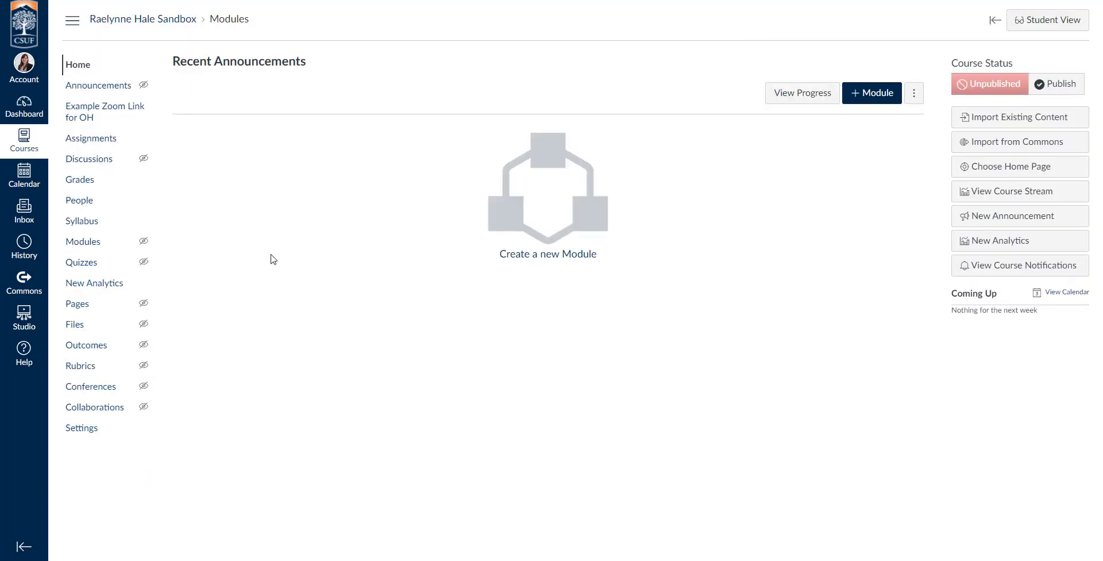
left_click(100, 145)
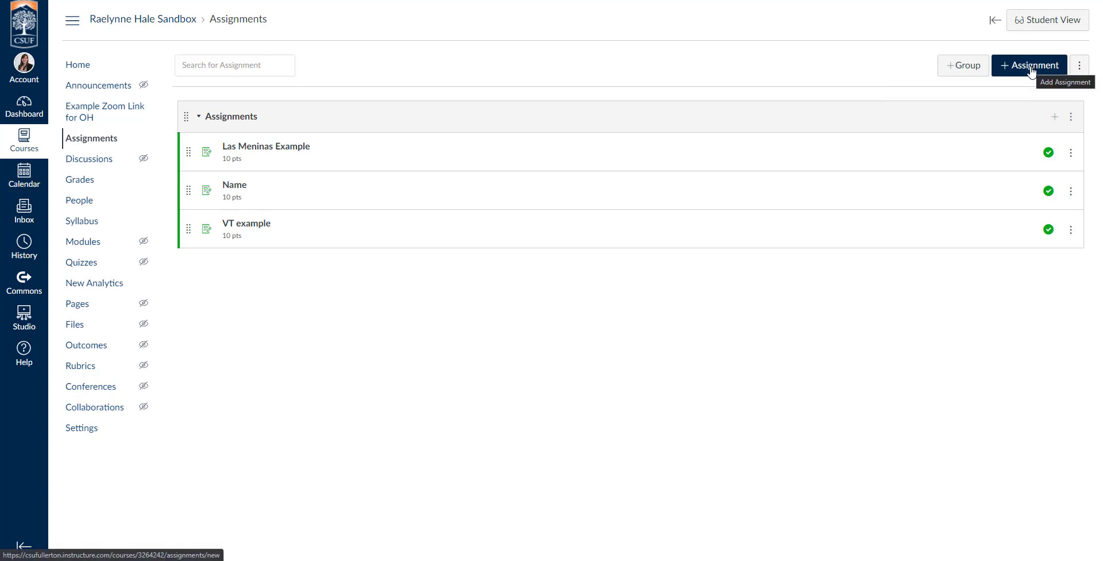
left_click(1080, 67)
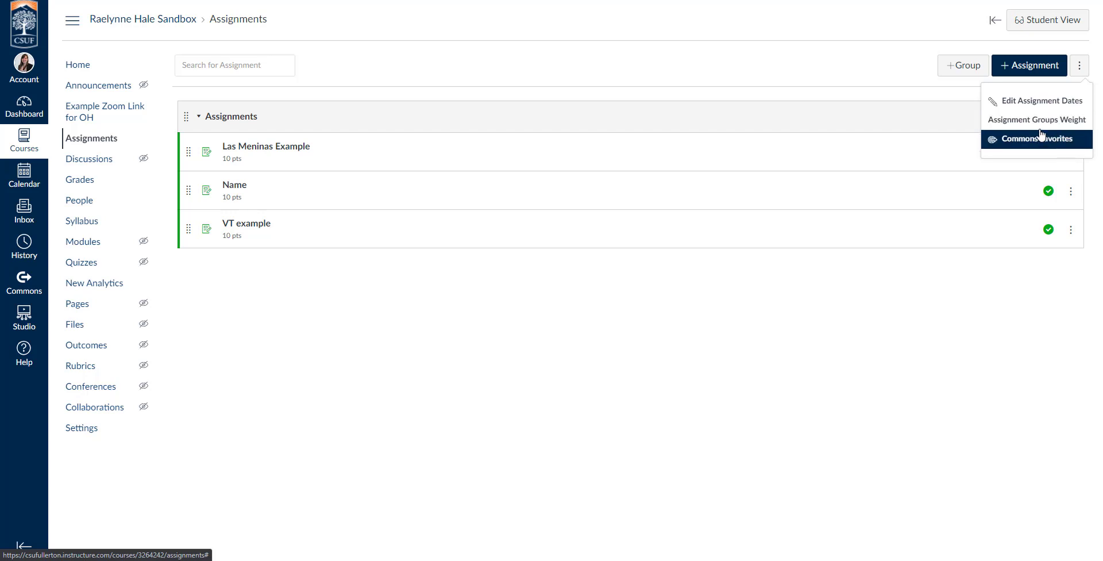
left_click(890, 59)
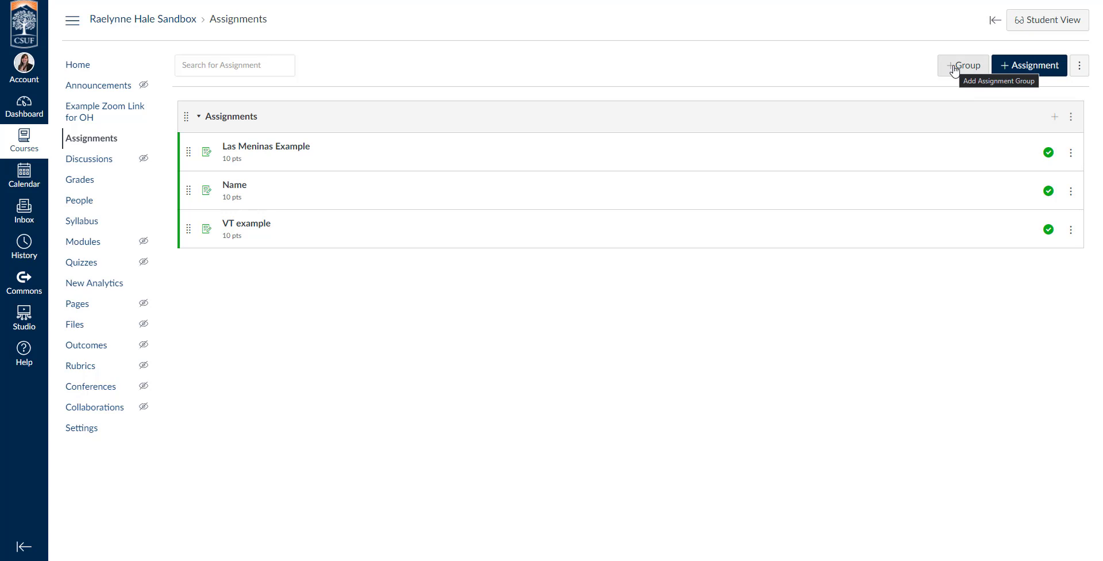
Add an assignment group named "Practice Group 1" to the course and save it
left_click(953, 69)
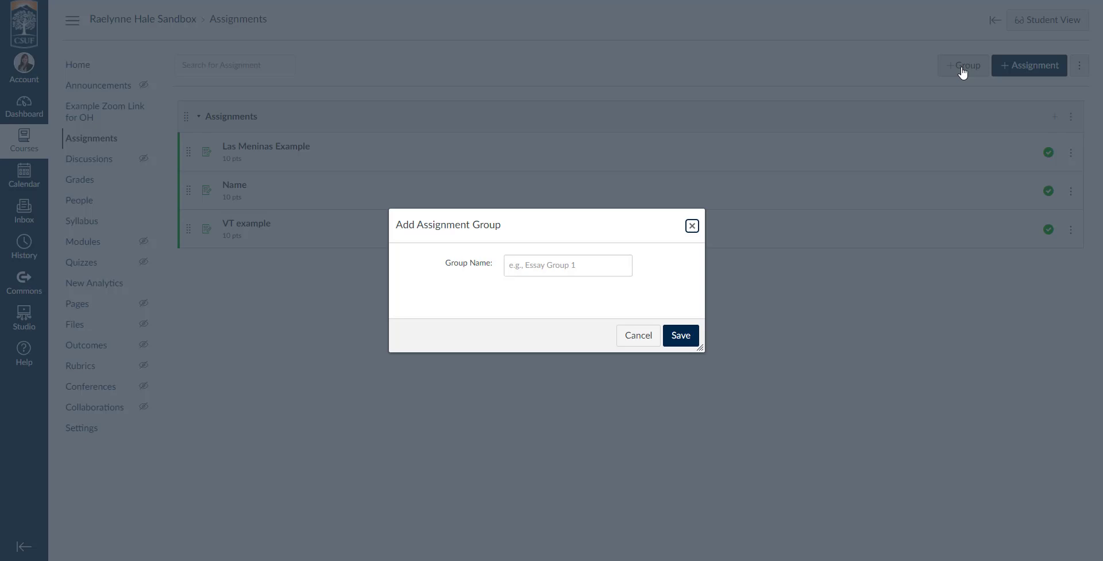
left_click(574, 265)
type("Pr")
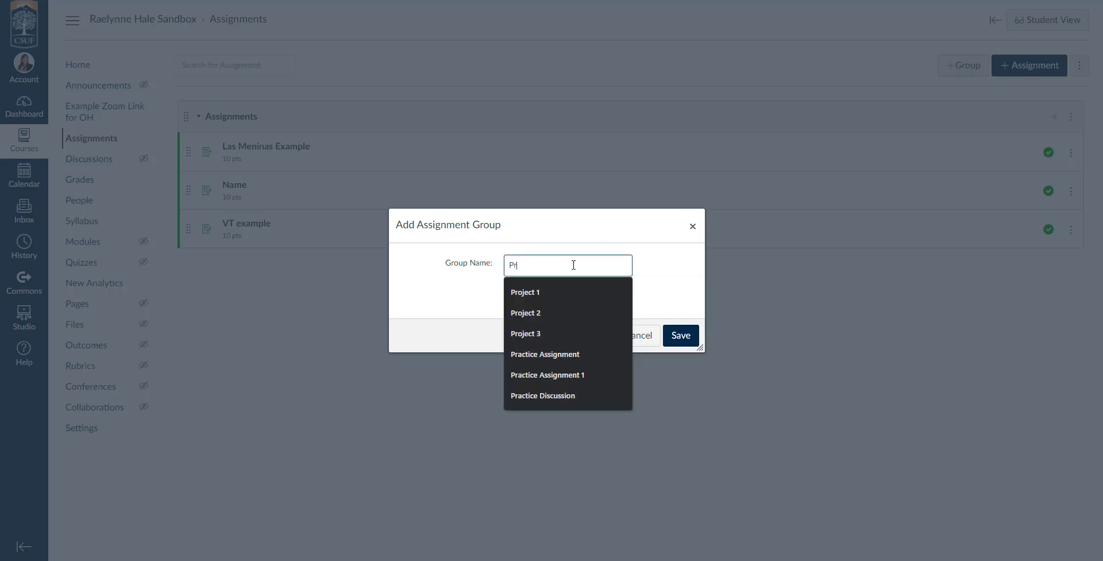
type("actice Group 1")
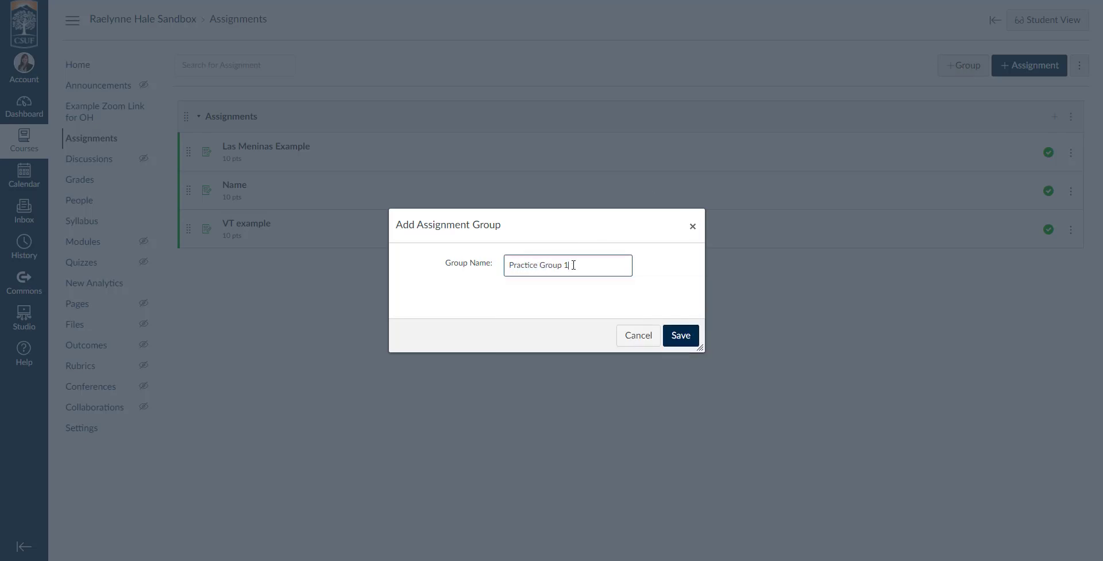
left_click(679, 337)
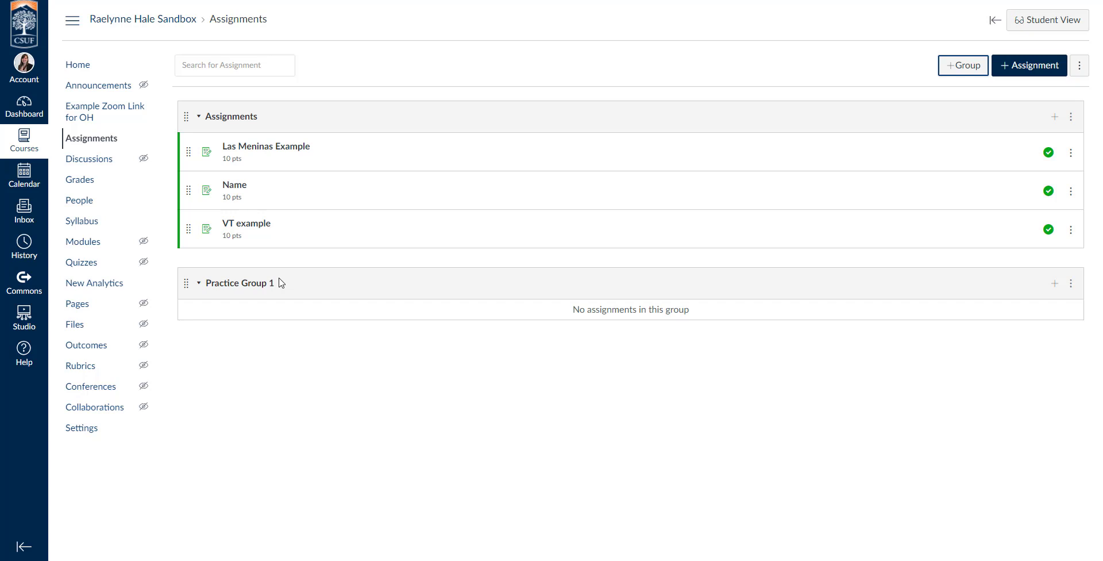
Check how the Assignments page looks in Student View and return to the instructor view
left_click(1042, 23)
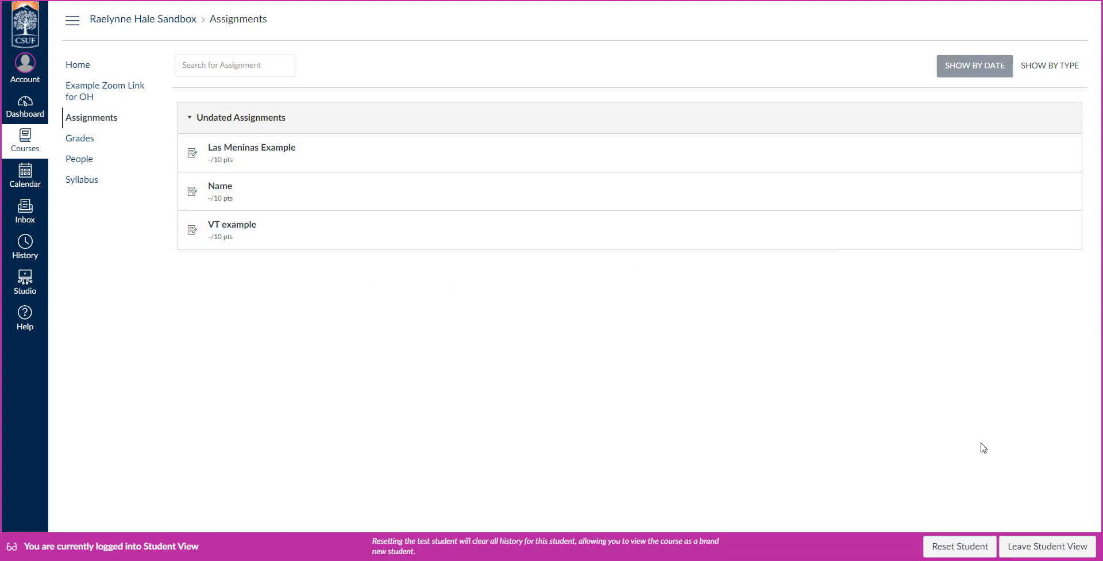
left_click(1076, 546)
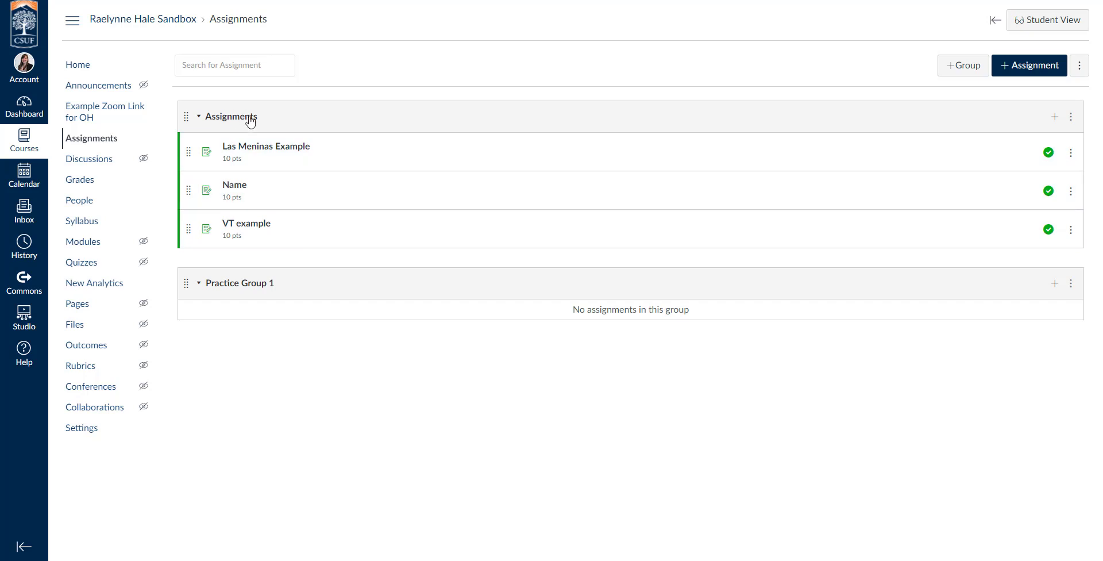
Add another assignment group named "Exams" and save it
left_click(959, 66)
left_click(599, 262)
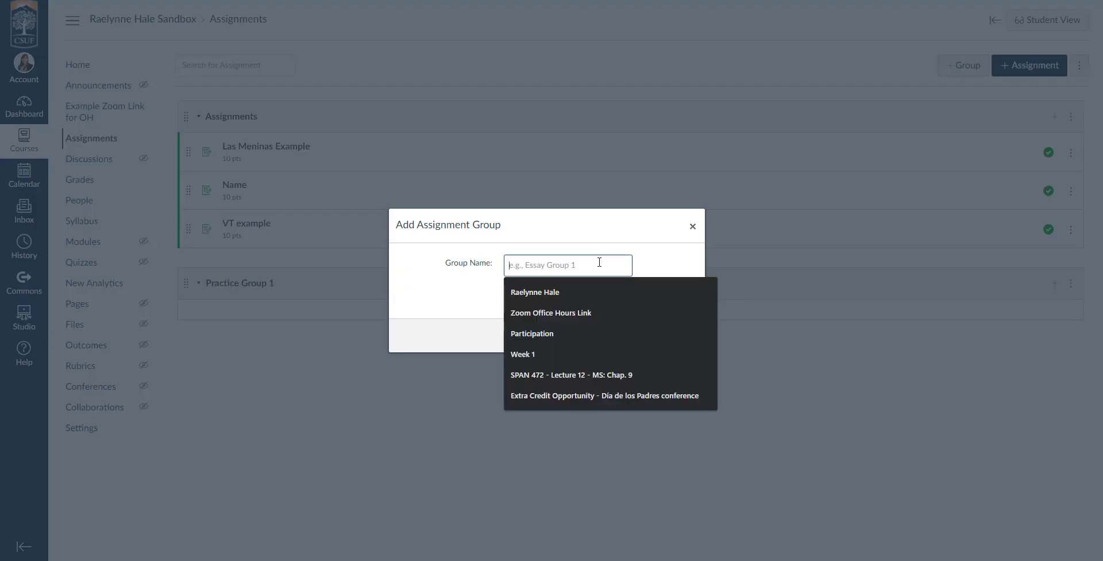
type("Exams")
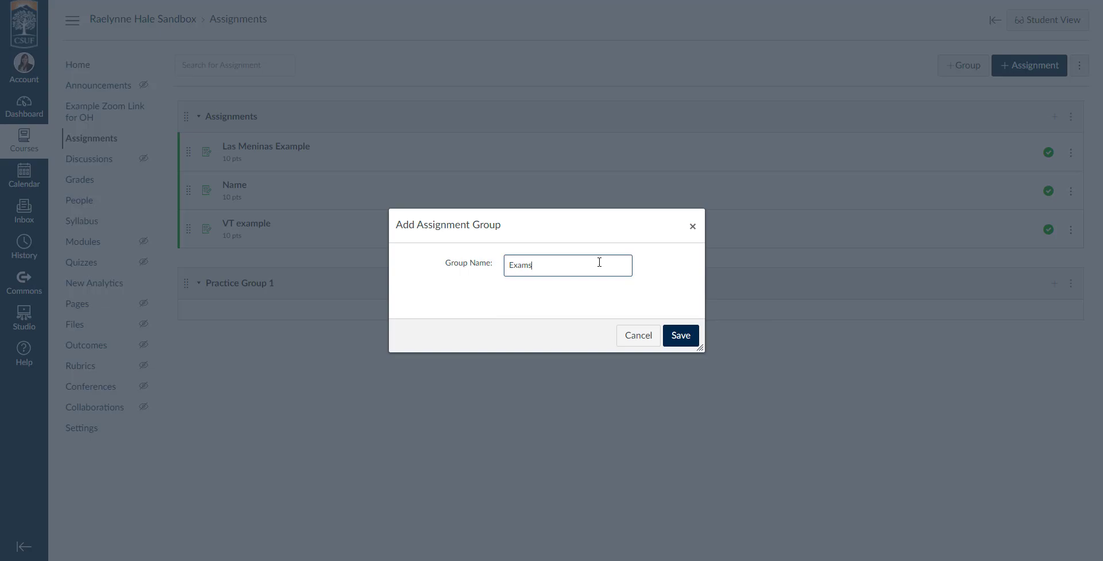
left_click(692, 334)
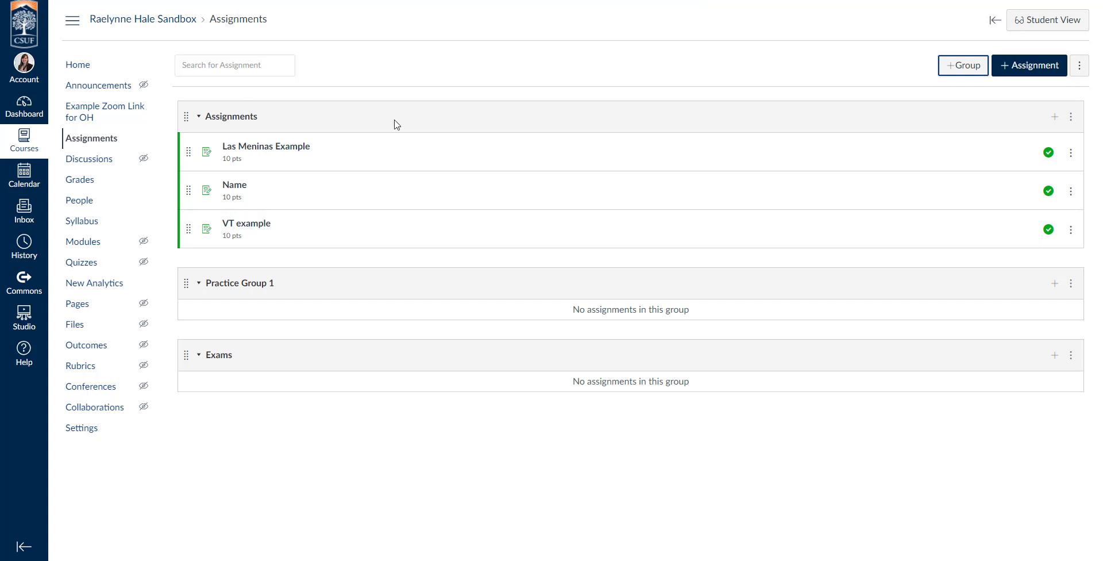
Enable weighting of the final grade based on assignment groups
left_click(1082, 68)
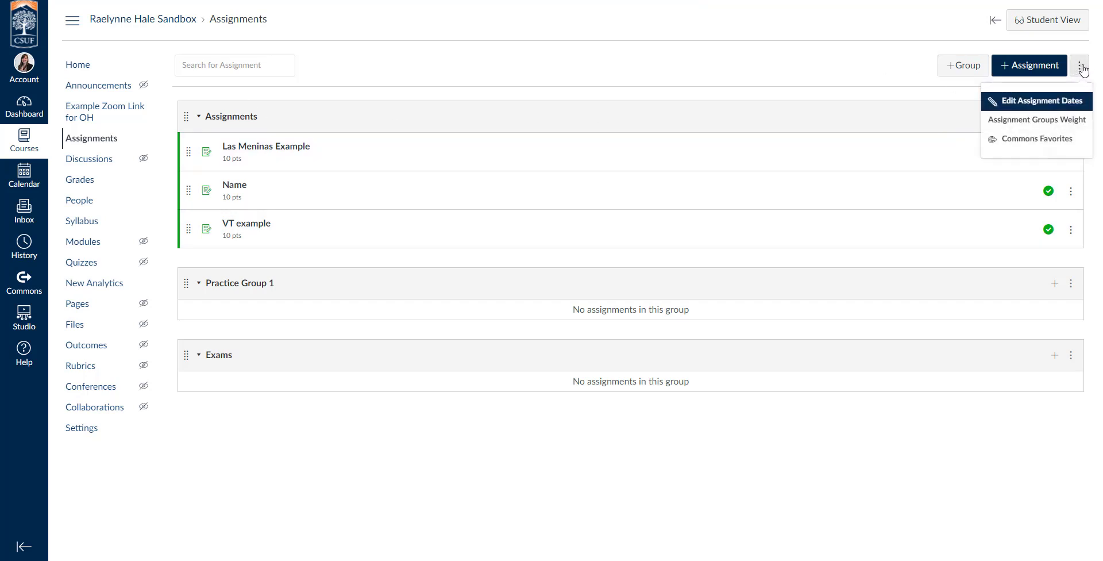
left_click(1040, 125)
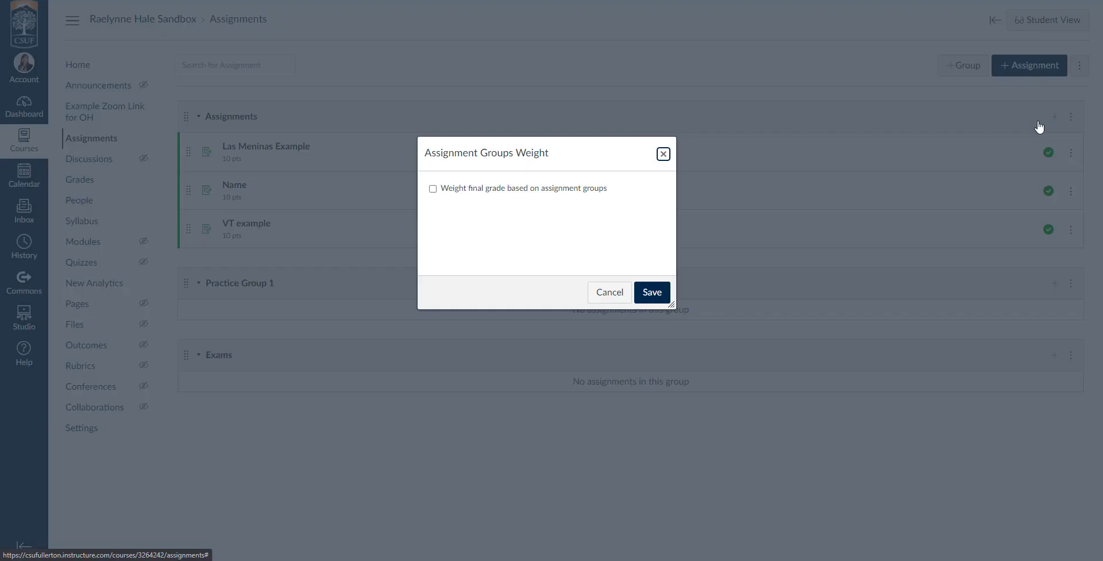
left_click(497, 191)
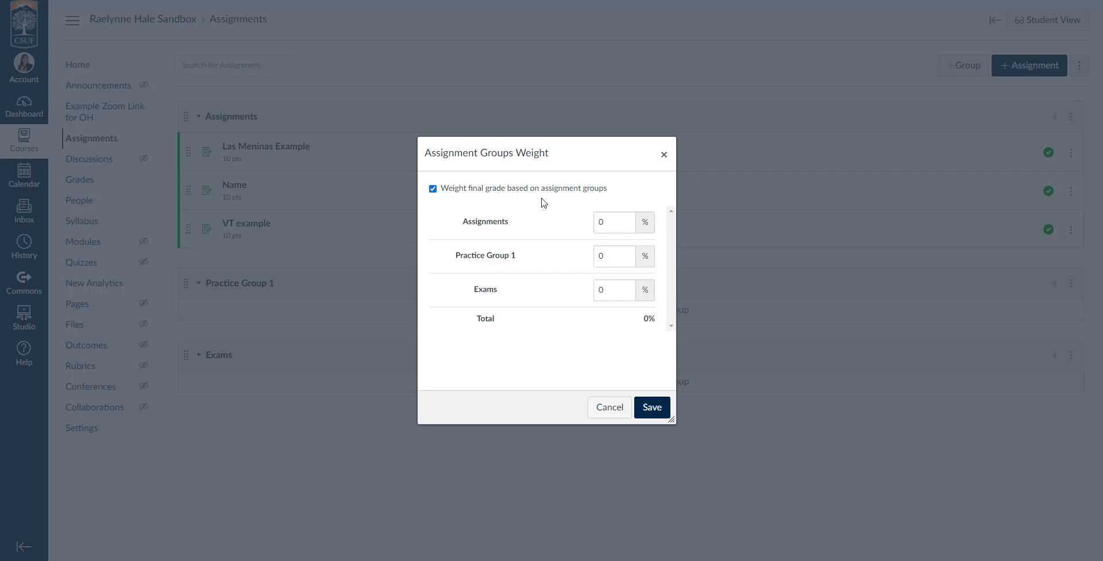
Set the group weights to 50% for Assignments, 20% for Practice Group 1 and 30% for Exams, and save them
left_click(597, 226)
type("5")
left_click(598, 257)
left_click(599, 291)
left_click(590, 315)
left_click_drag(633, 320, 659, 325)
left_click(606, 290)
left_click_drag(633, 320, 660, 323)
left_click(652, 334)
left_click_drag(603, 291, 577, 290)
type("3")
left_click_drag(632, 321, 655, 337)
left_click(653, 343)
left_click(652, 412)
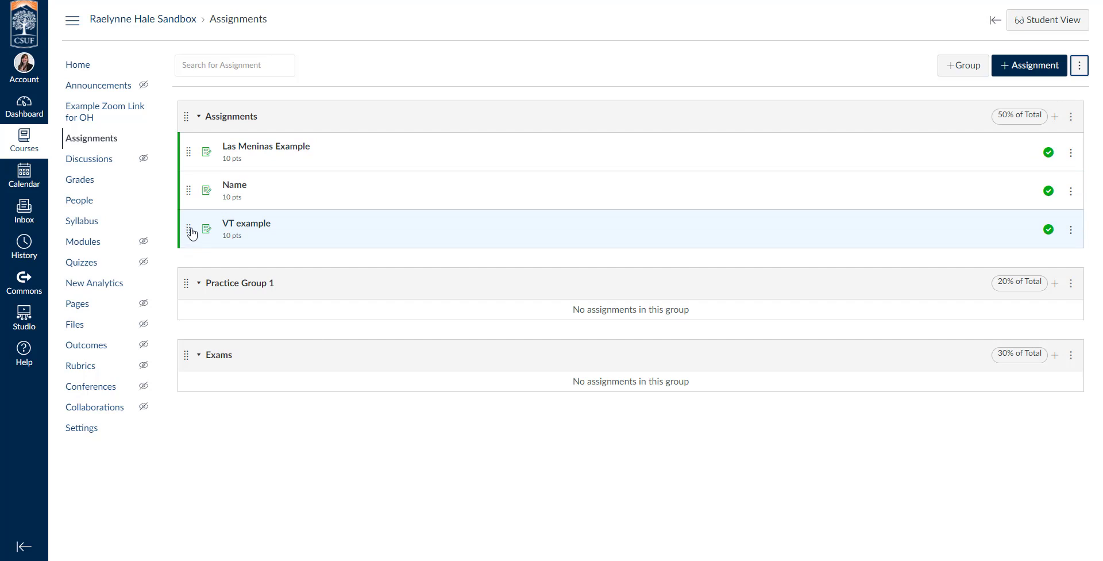
Move the "VT example" assignment from the Assignments group into Practice Group 1
left_click_drag(188, 230, 192, 294)
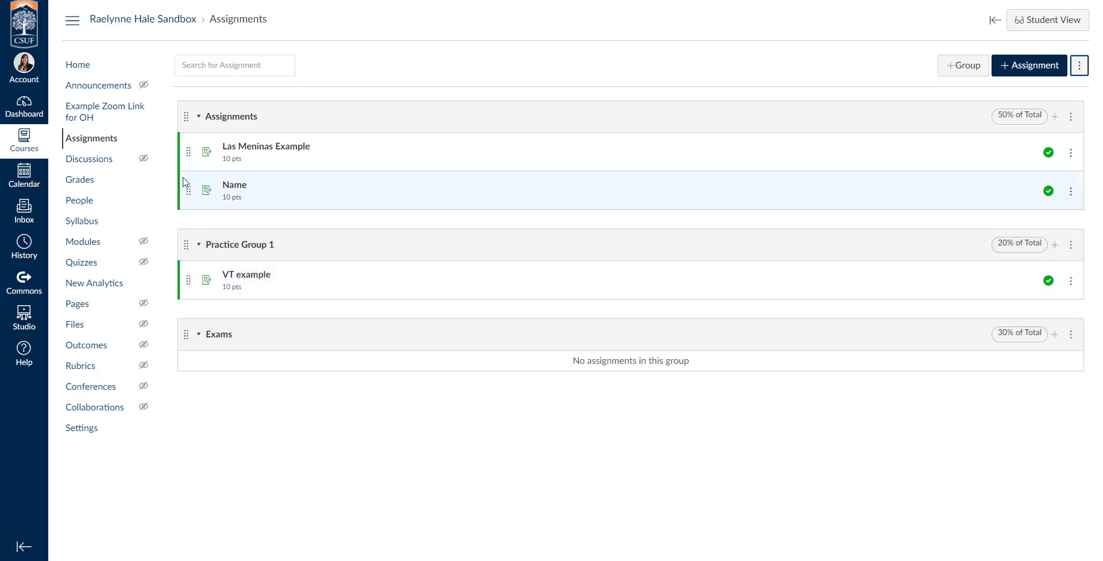
mouse_move(186, 191)
left_mouse_down()
mouse_move(199, 360)
mouse_move(189, 172)
mouse_move(192, 192)
left_mouse_up()
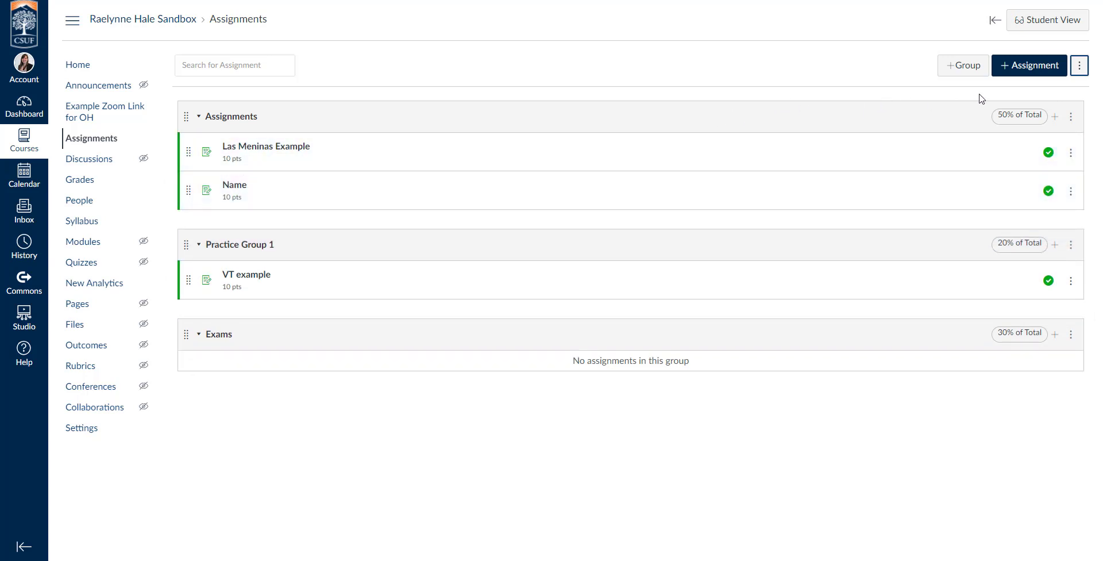
Open bulk editing of assignment dates and set the due date of "Las Meninas Example" to Thu May 13, 2021
left_click(1080, 68)
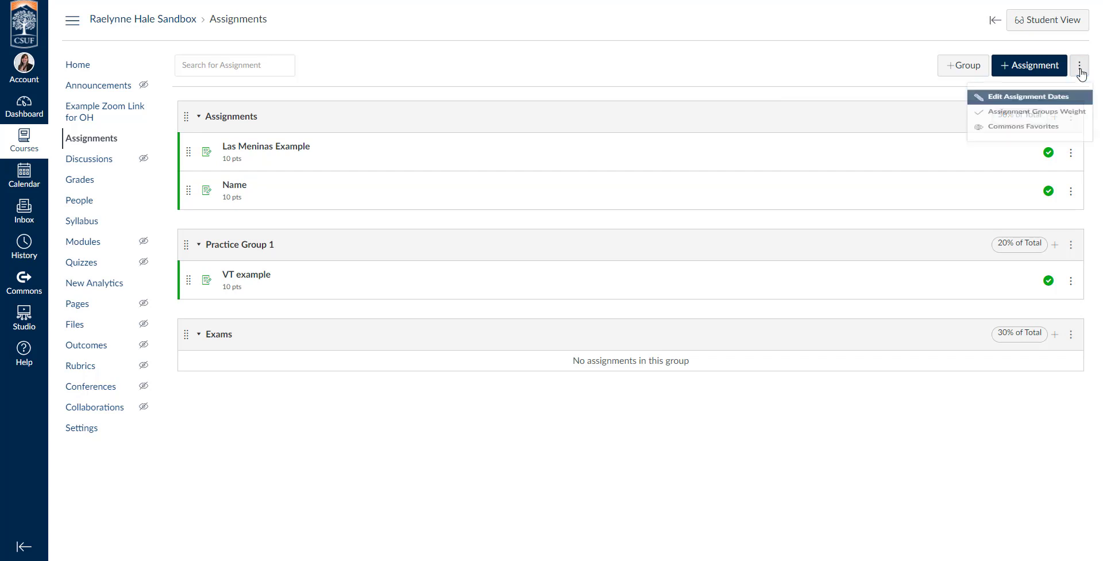
left_click(1029, 102)
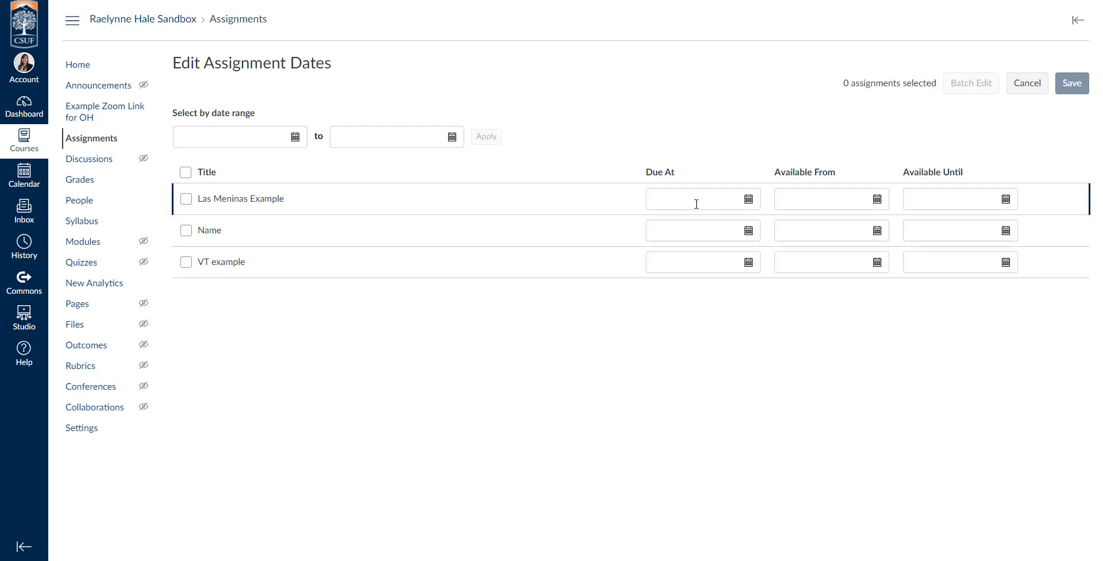
left_click(734, 199)
left_click(739, 200)
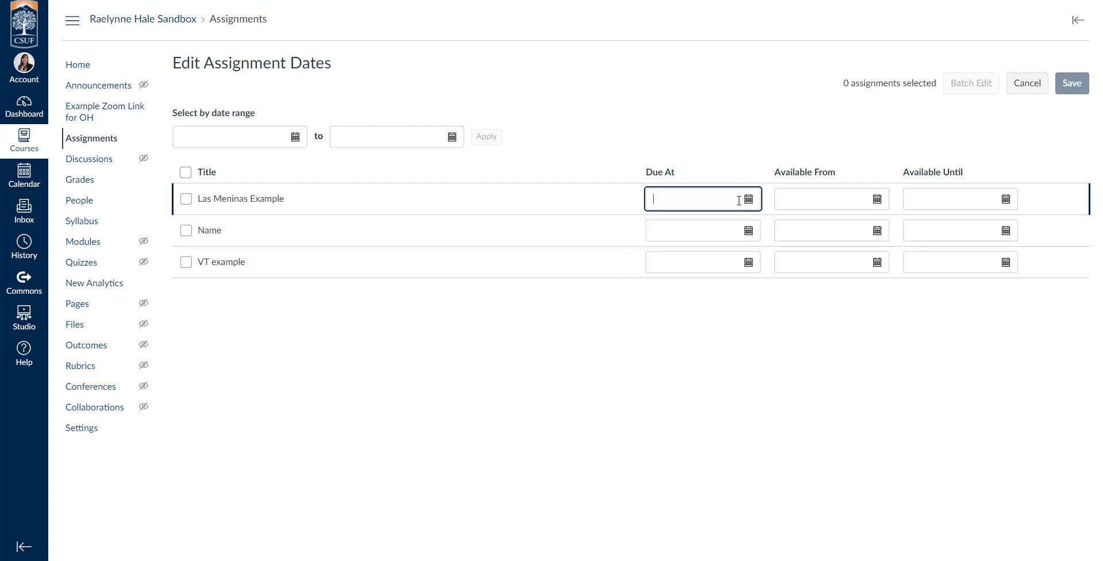
left_click(717, 320)
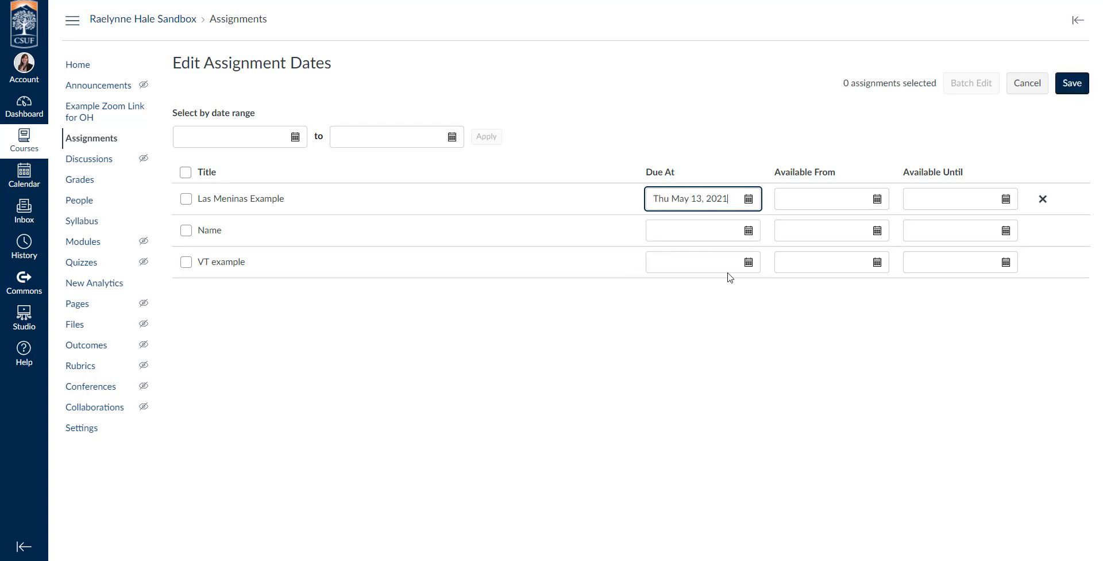
Set the due date of the "Name" assignment to Mon May 10, 2021
left_click(746, 232)
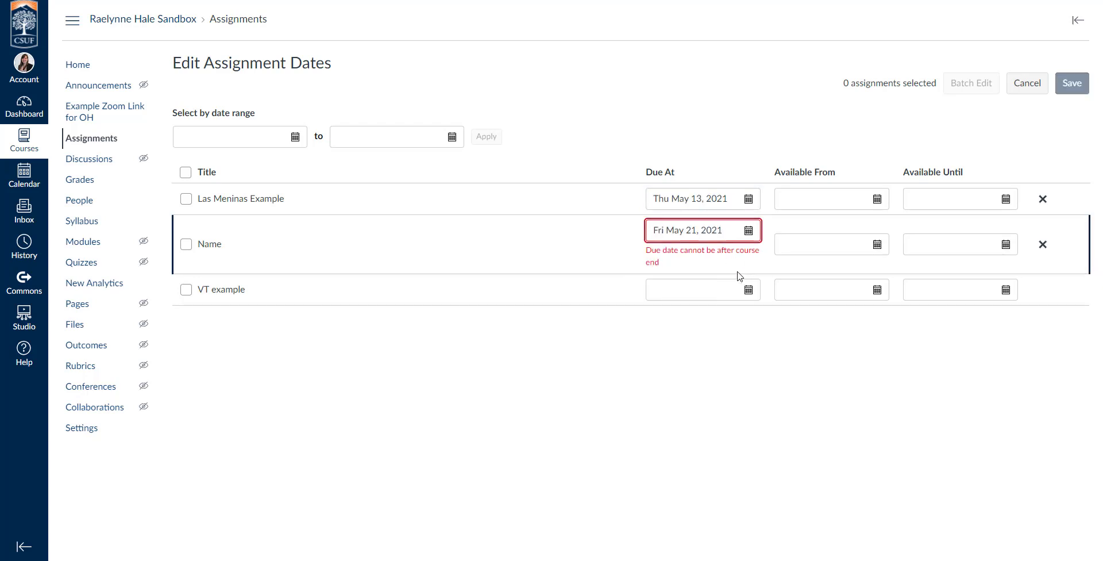
left_click(747, 230)
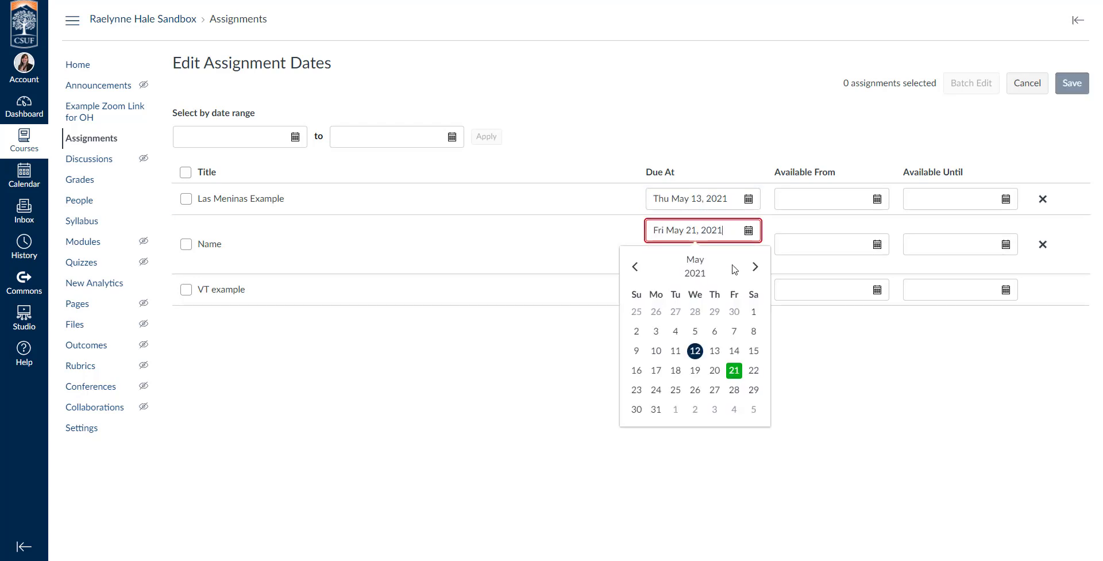
left_click(664, 350)
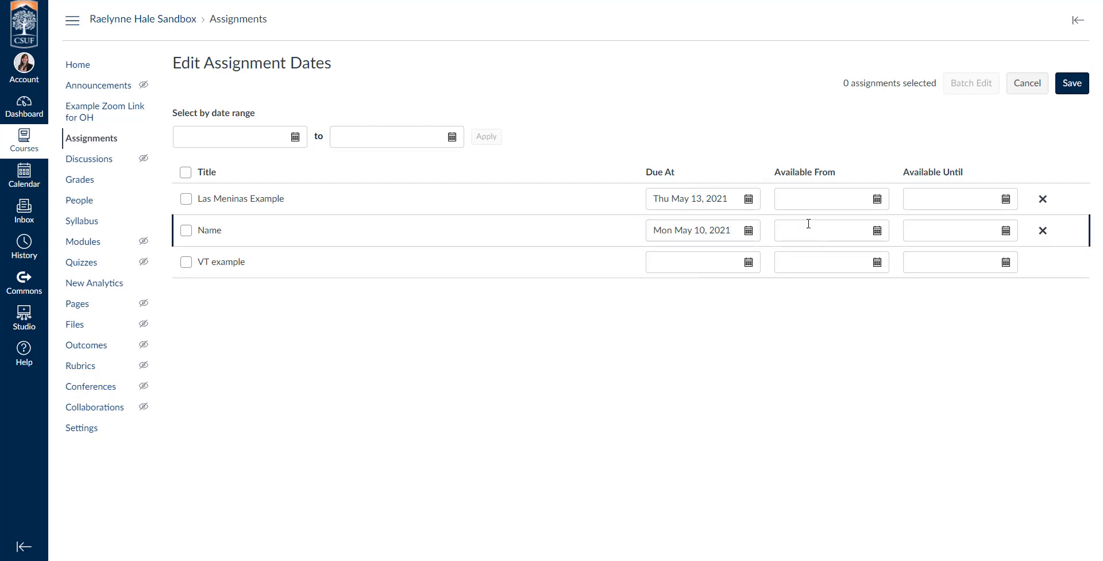
Examine the Available From and Available Until date options for the listed assignments
left_click_drag(776, 171, 973, 175)
left_click(907, 171)
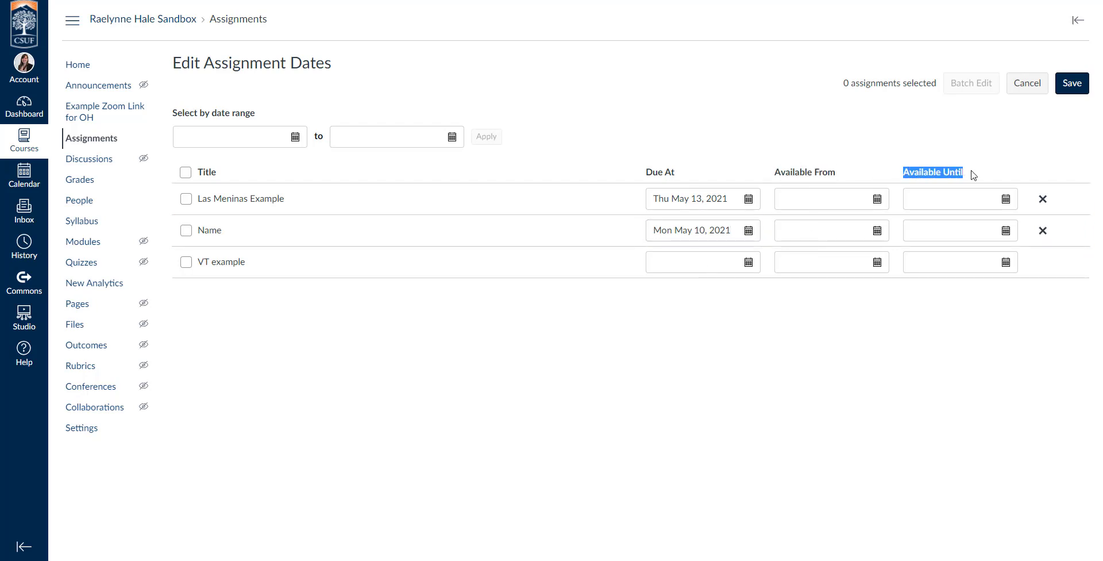
left_click_drag(775, 172, 835, 190)
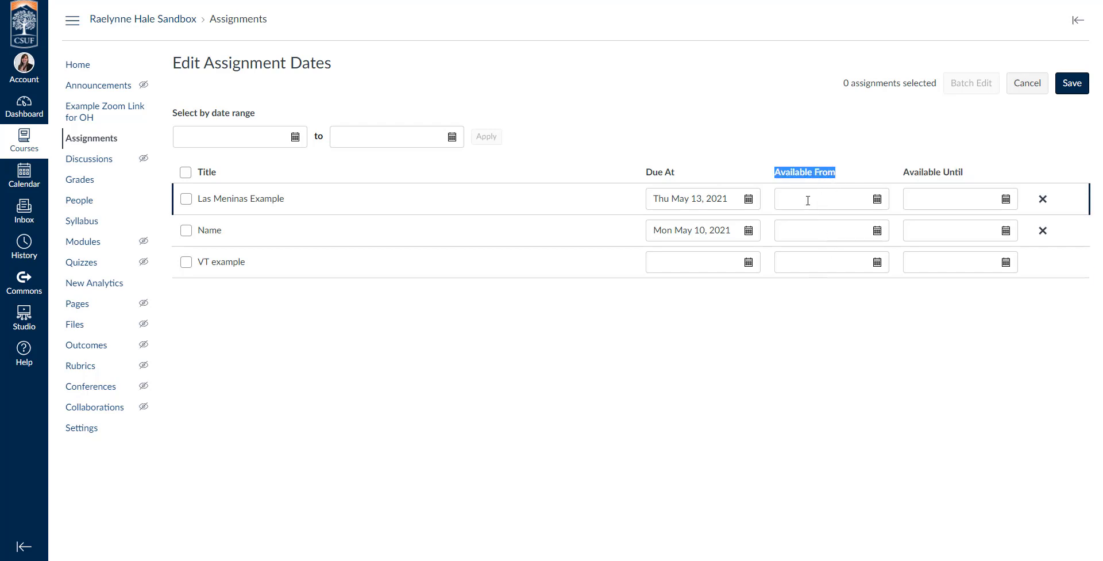
left_click(826, 171)
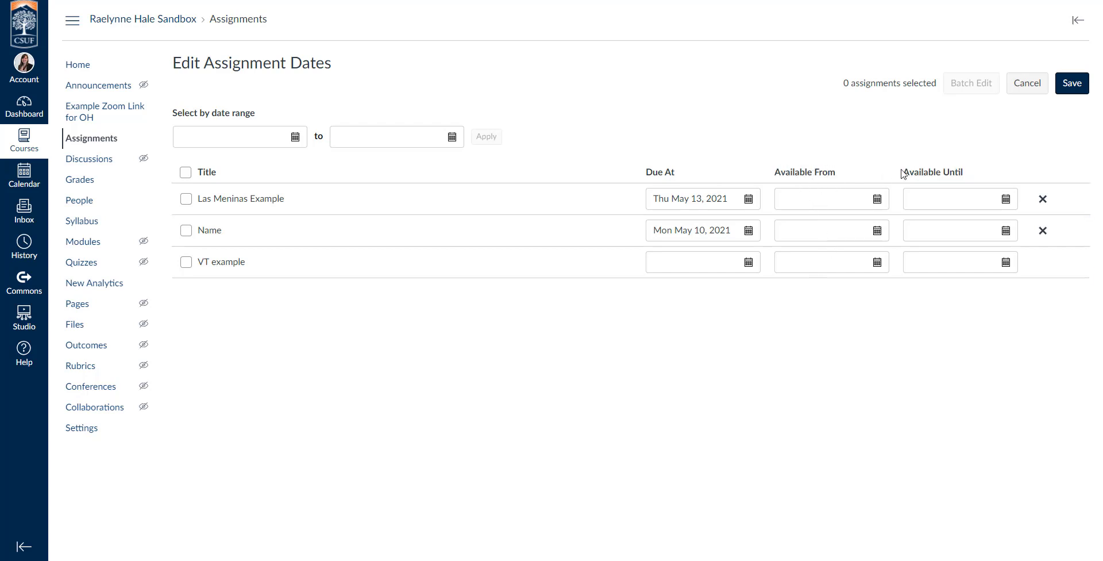
left_click_drag(903, 171, 973, 173)
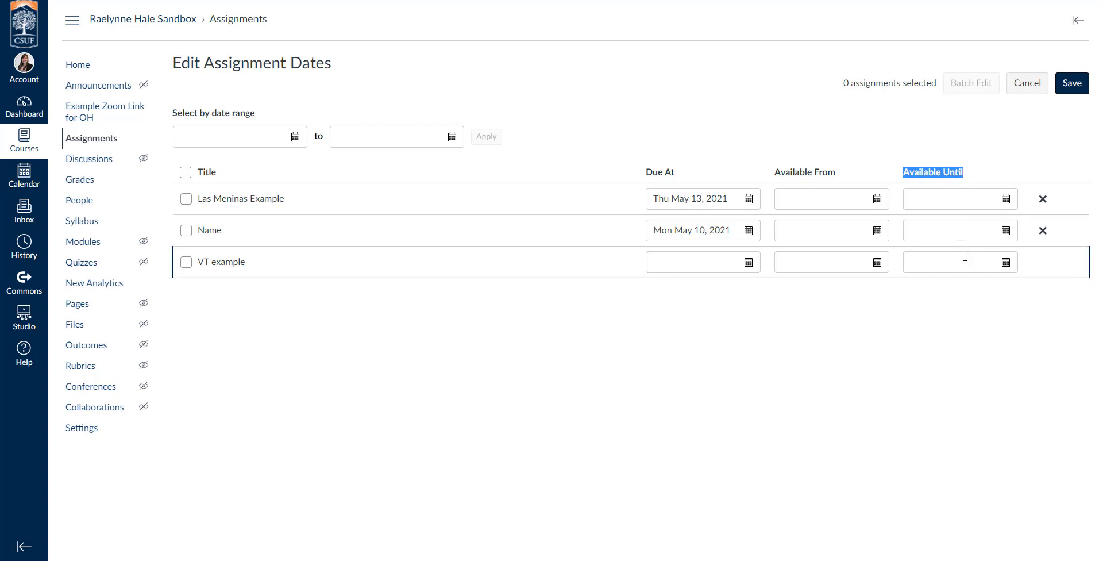
left_click(940, 197)
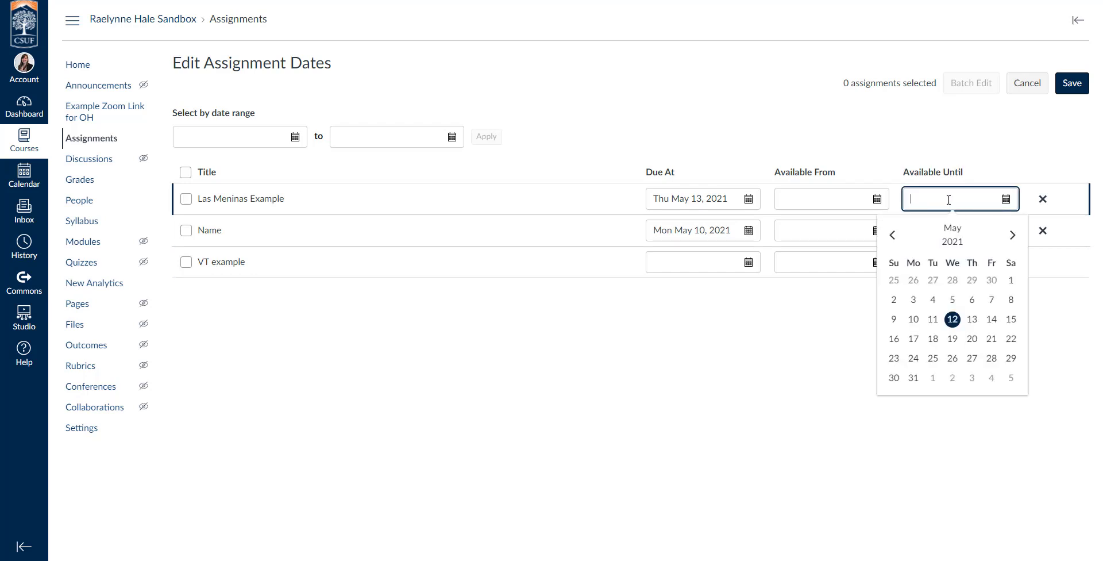
left_click(961, 145)
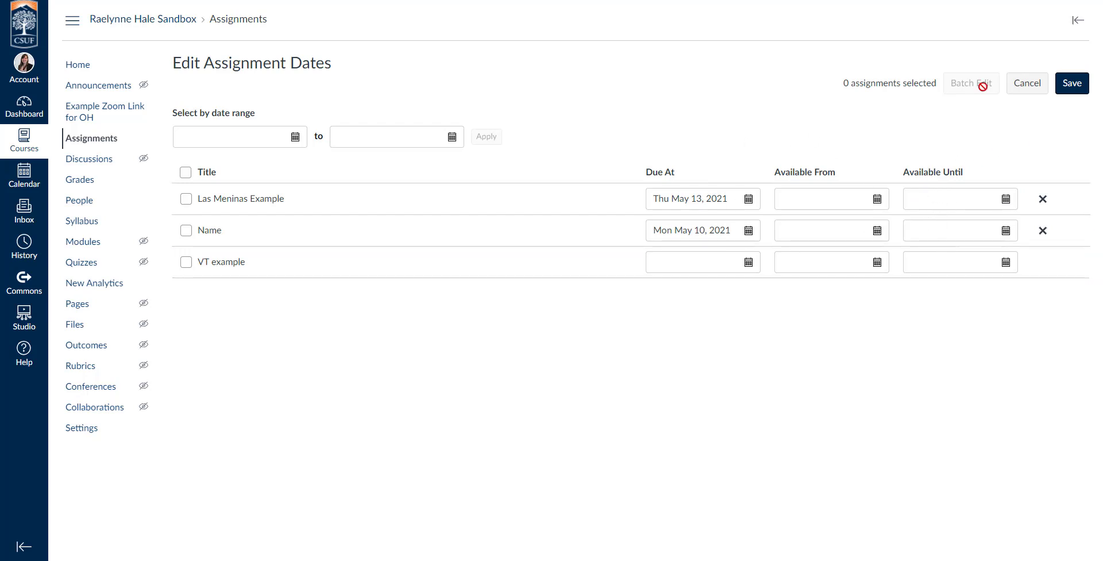
Save the edited assignment dates
left_click(1075, 86)
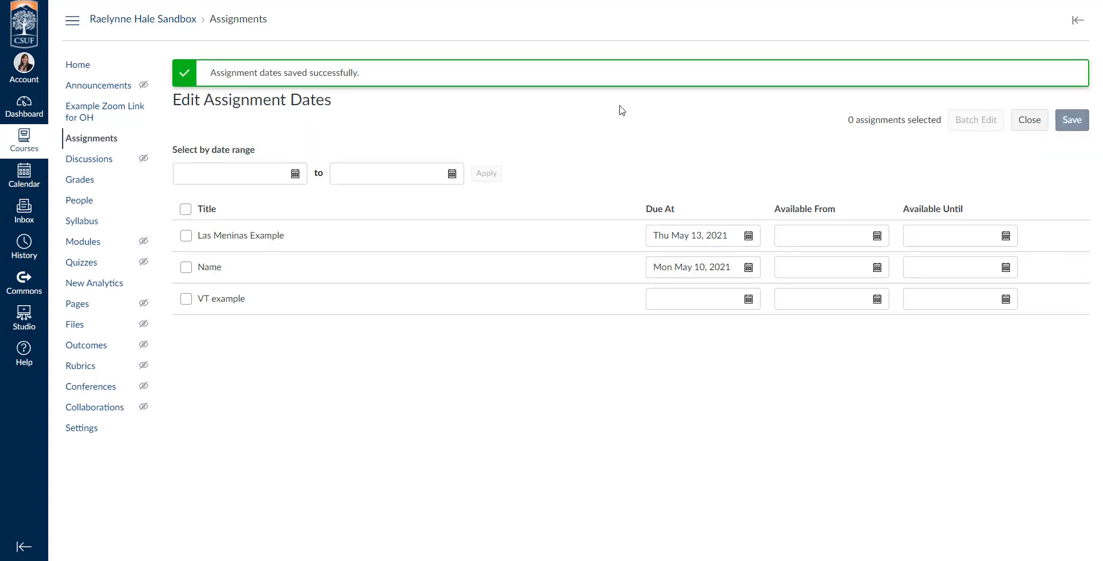
Close the assignment date editor and start a new assignment named "Name"
left_click(1027, 122)
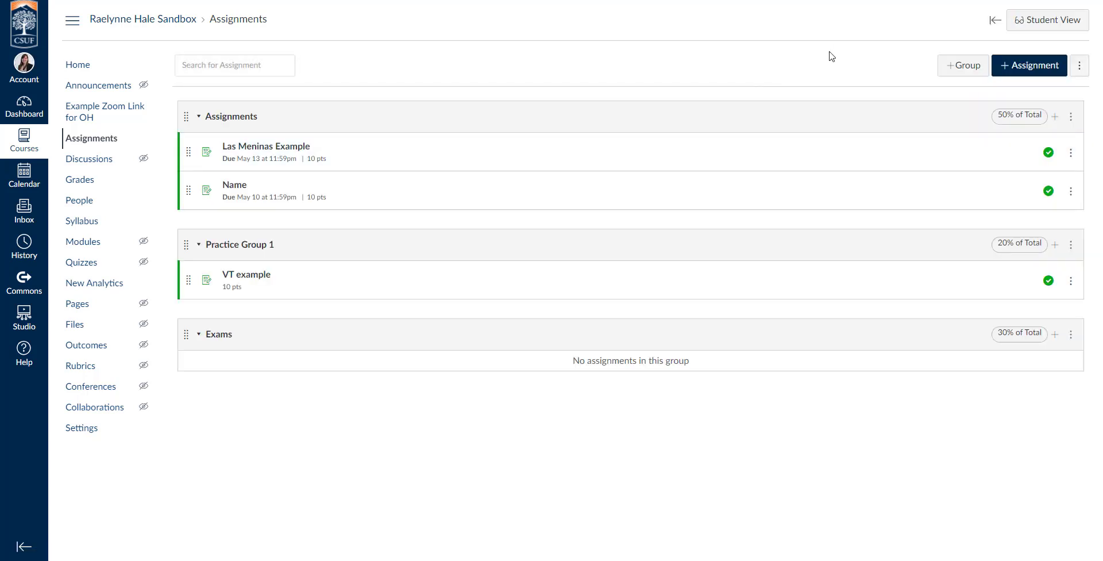
left_click(1028, 75)
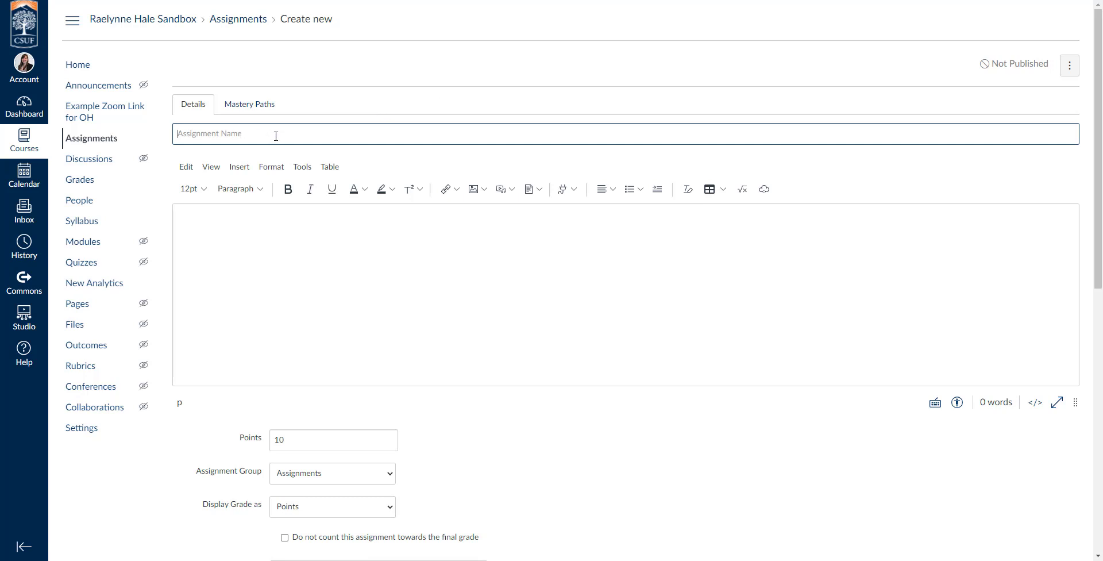
type("Name")
Add the text "Details" to the assignment description and format it as Heading 2
left_click(372, 252)
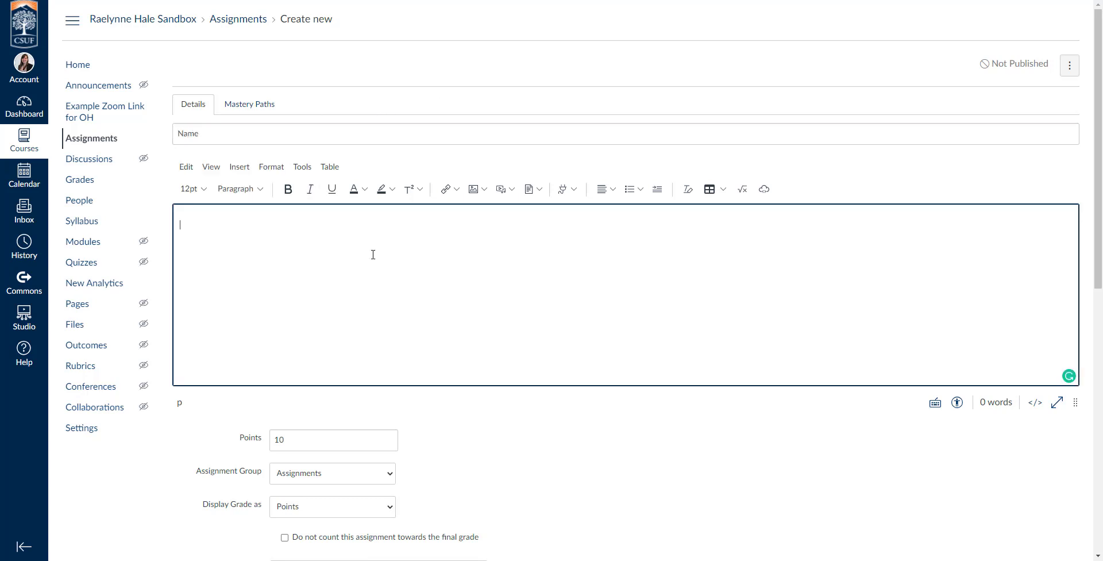
type("Details")
double_click(205, 230)
left_click(240, 189)
left_click(253, 210)
left_click(236, 237)
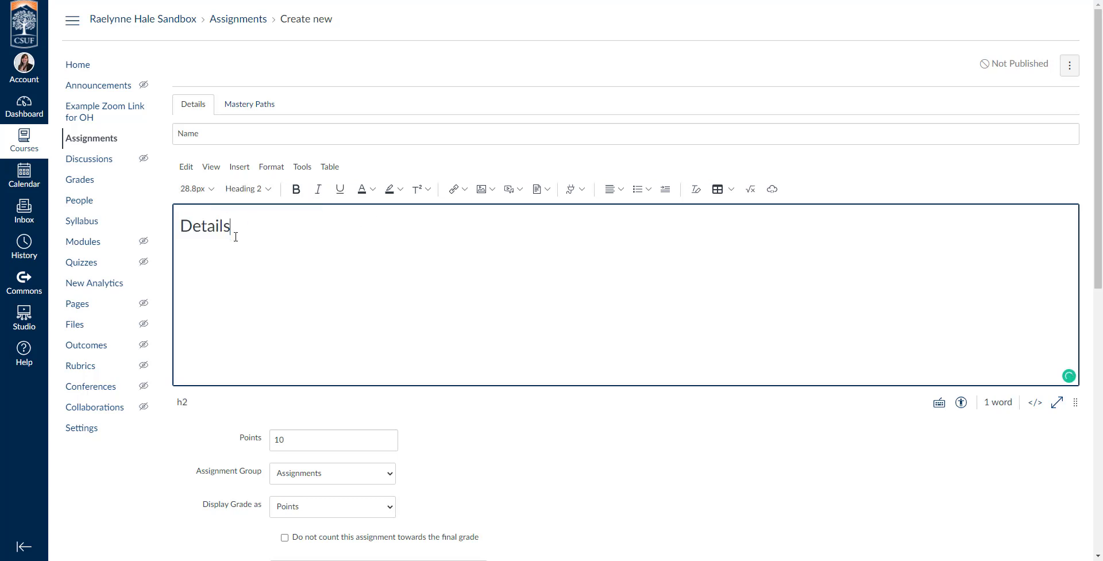
Insert a horizontal line below the "Details" heading in the description
key("Return")
left_click(240, 167)
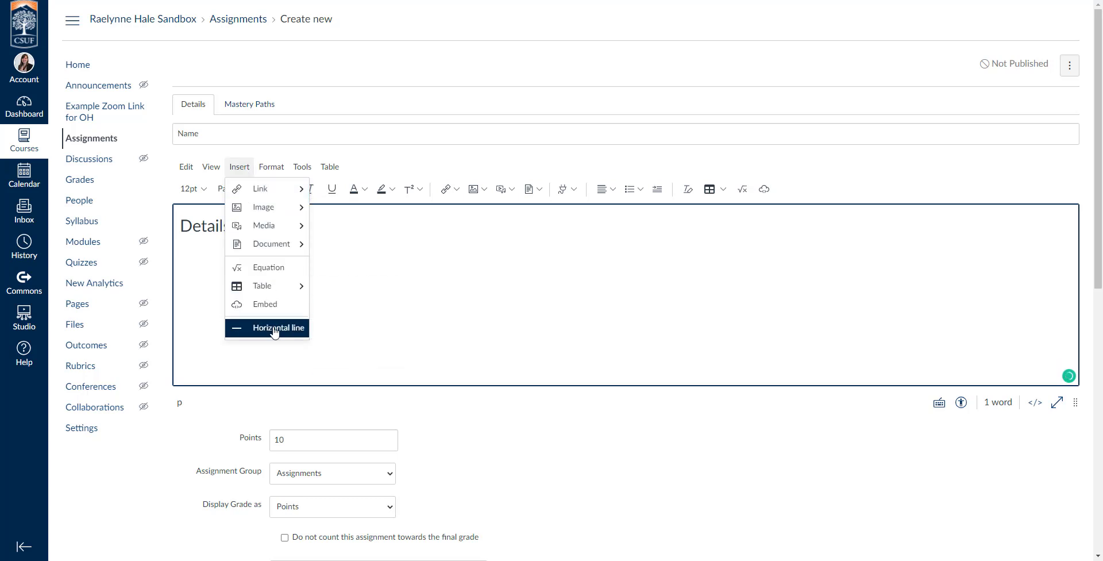
left_click(274, 328)
Add "Deadline" below the horizontal line as a Heading 2, and look at the options for inserting media
type("Deadline")
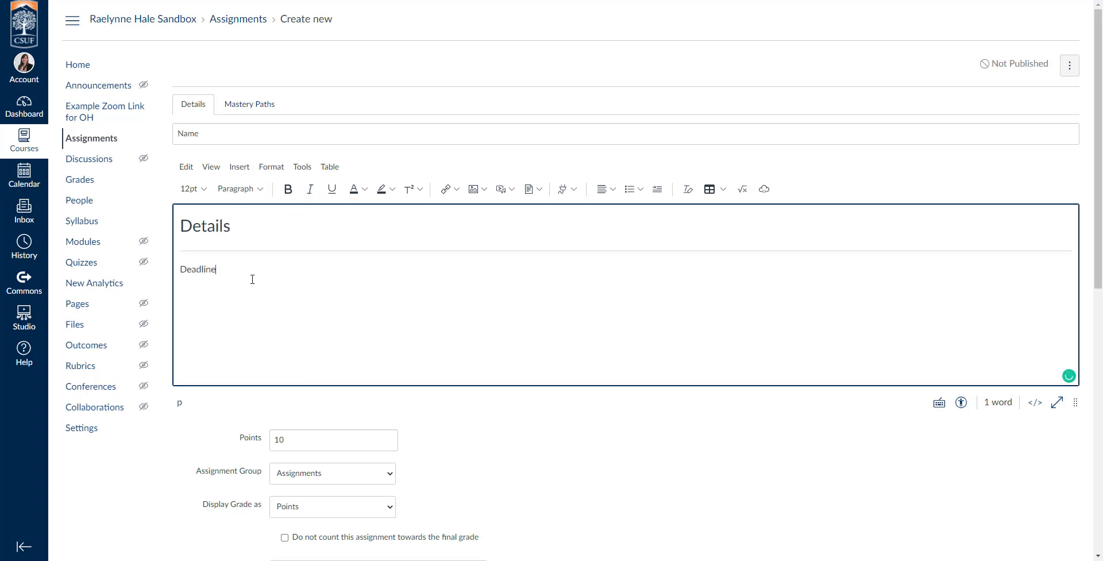
double_click(206, 268)
left_click(240, 189)
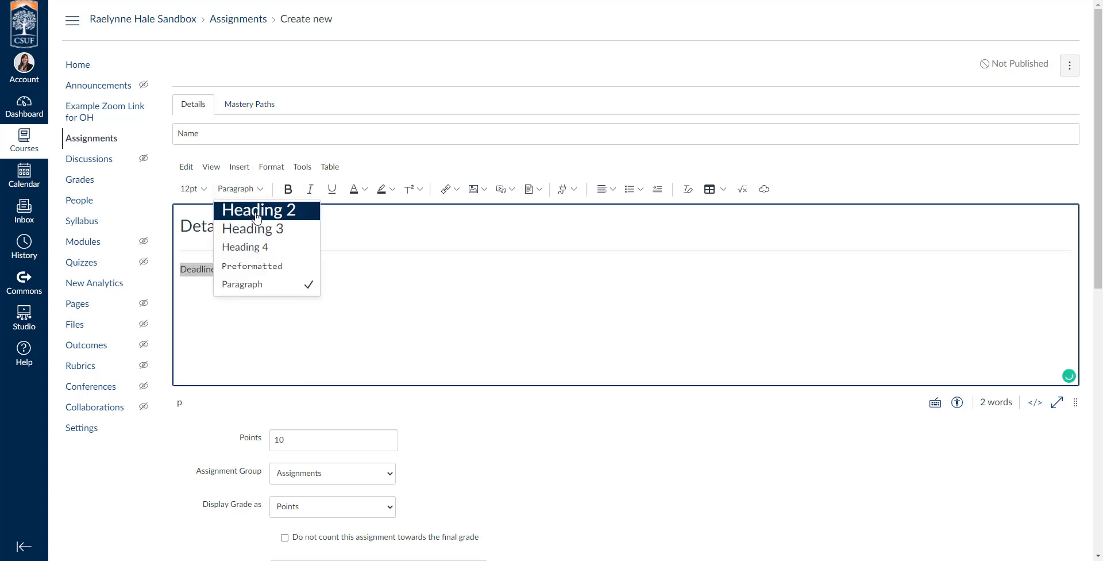
left_click(255, 210)
left_click(258, 286)
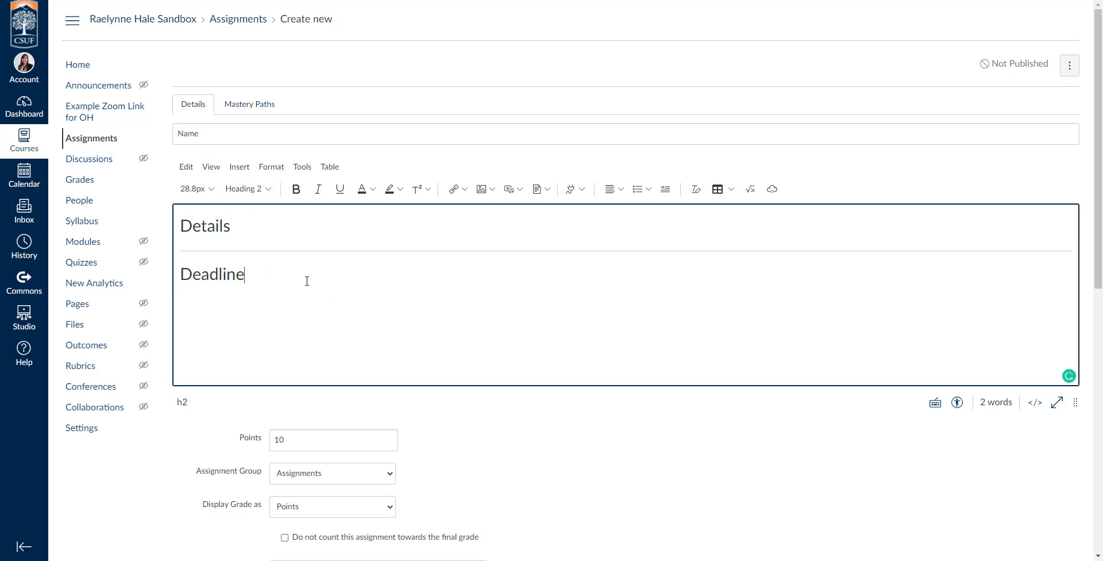
left_click(520, 189)
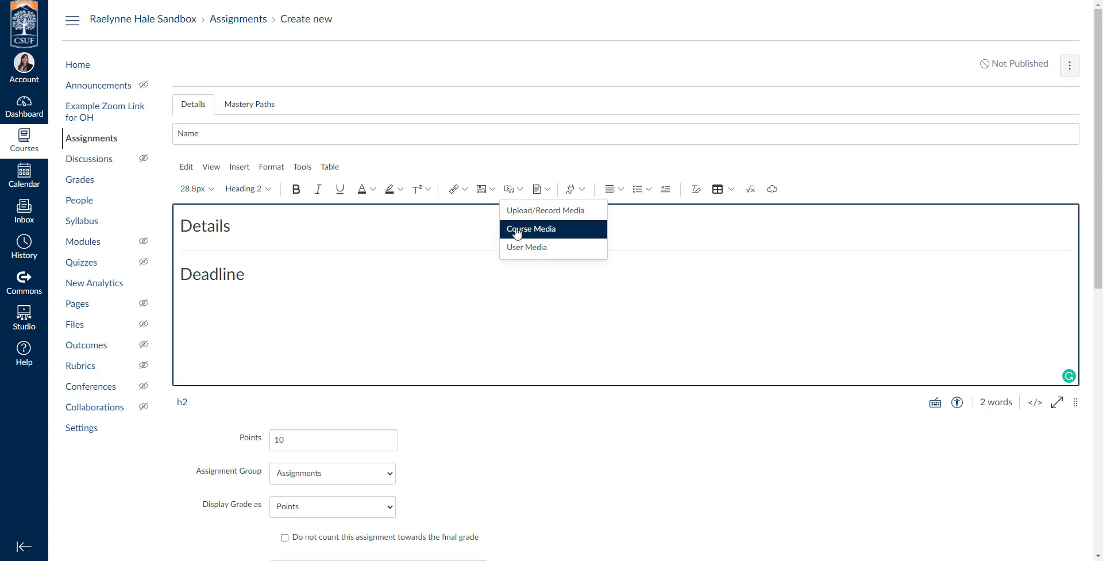
left_click(448, 227)
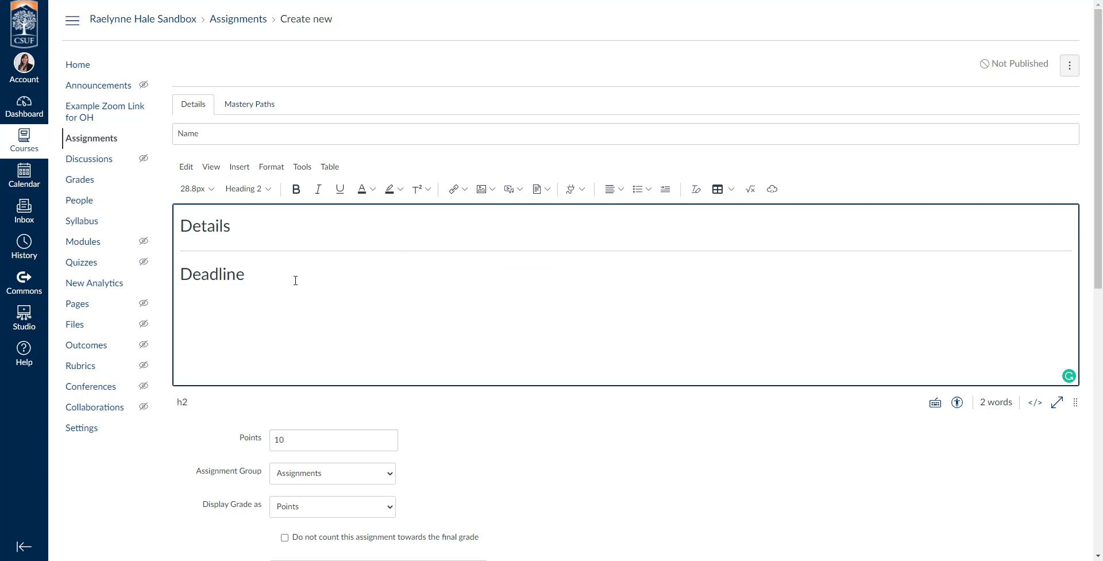
Place the new assignment in the Practice Group 1 assignment group
scroll(295, 280, "down", 3)
left_click(310, 270)
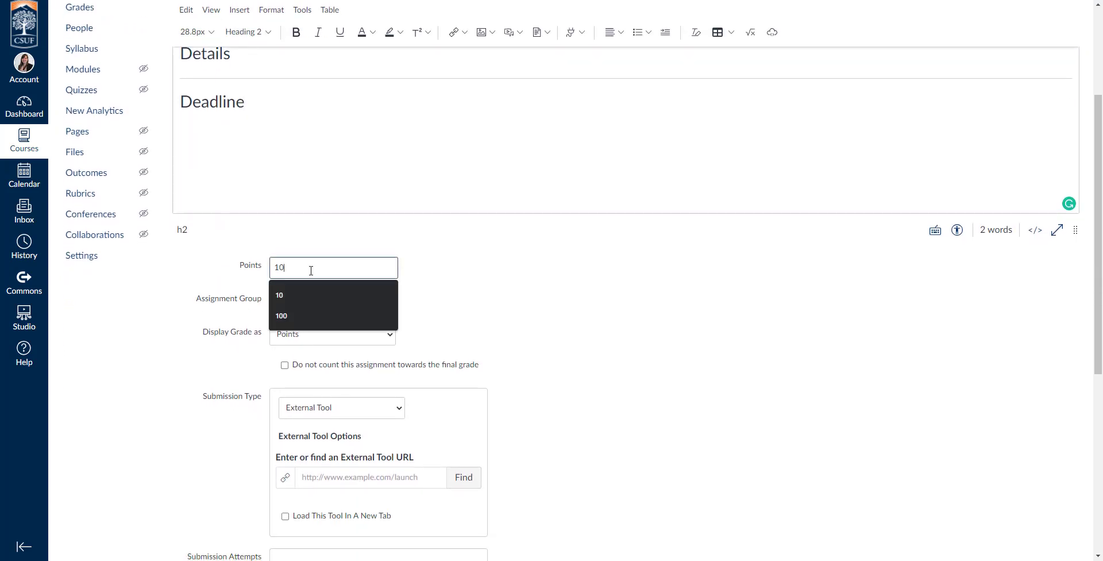
left_click(240, 295)
scroll(279, 236, "down", 1)
left_click(308, 244)
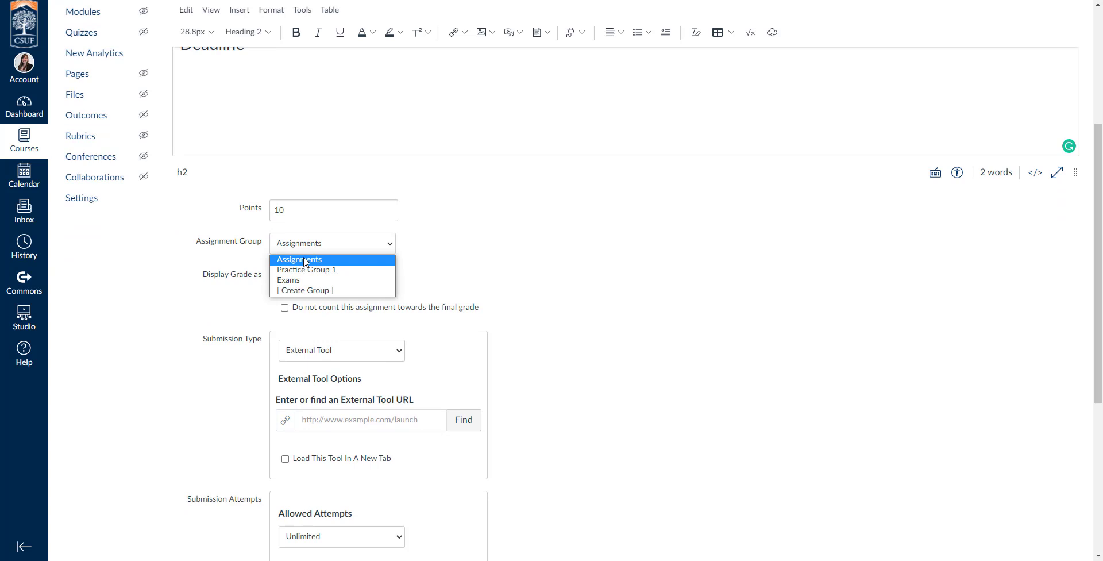
left_click(307, 269)
Examine the grade display options and the setting that excludes the assignment from the final grade
scroll(226, 224, "down", 1)
left_click(333, 223)
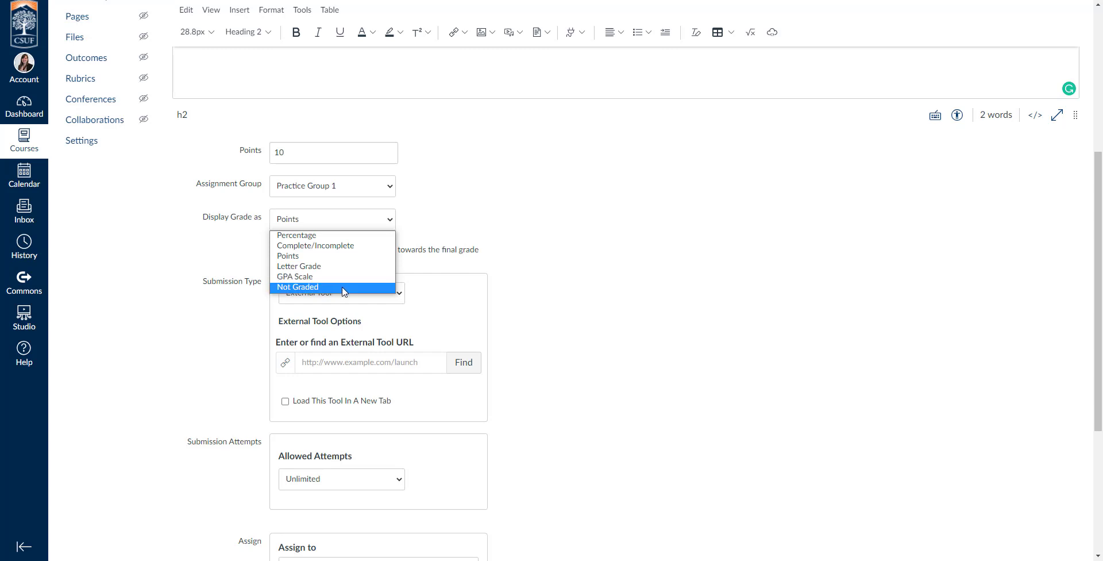
left_click(207, 267)
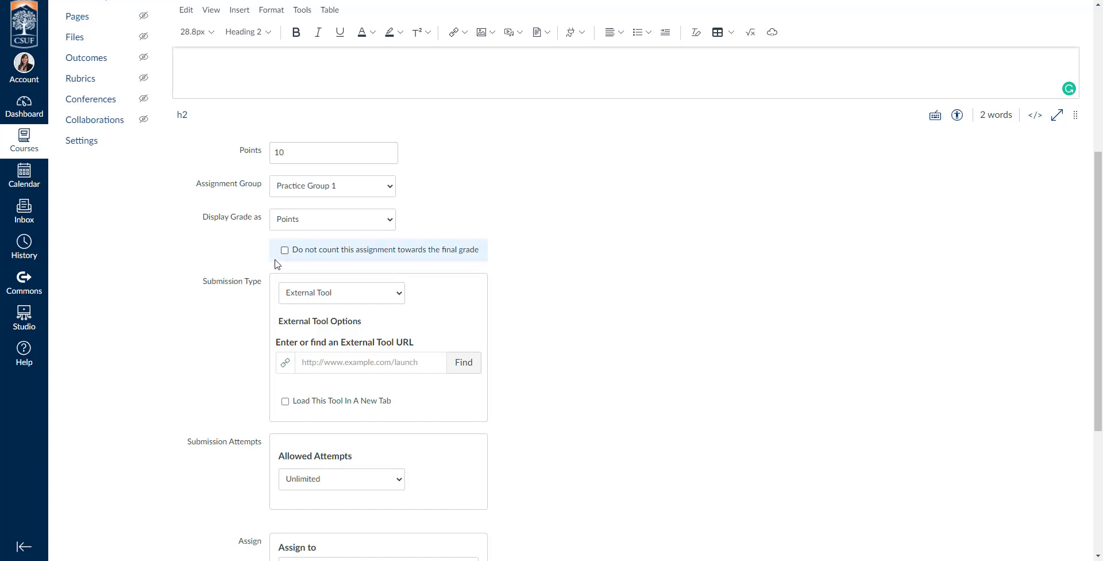
left_click_drag(294, 253, 507, 257)
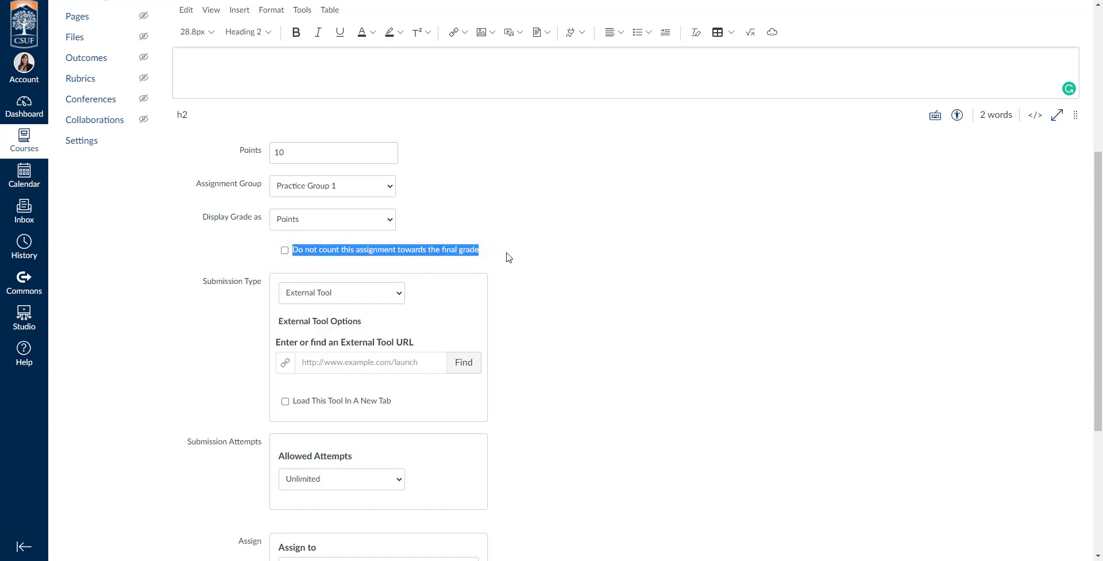
left_click(508, 257)
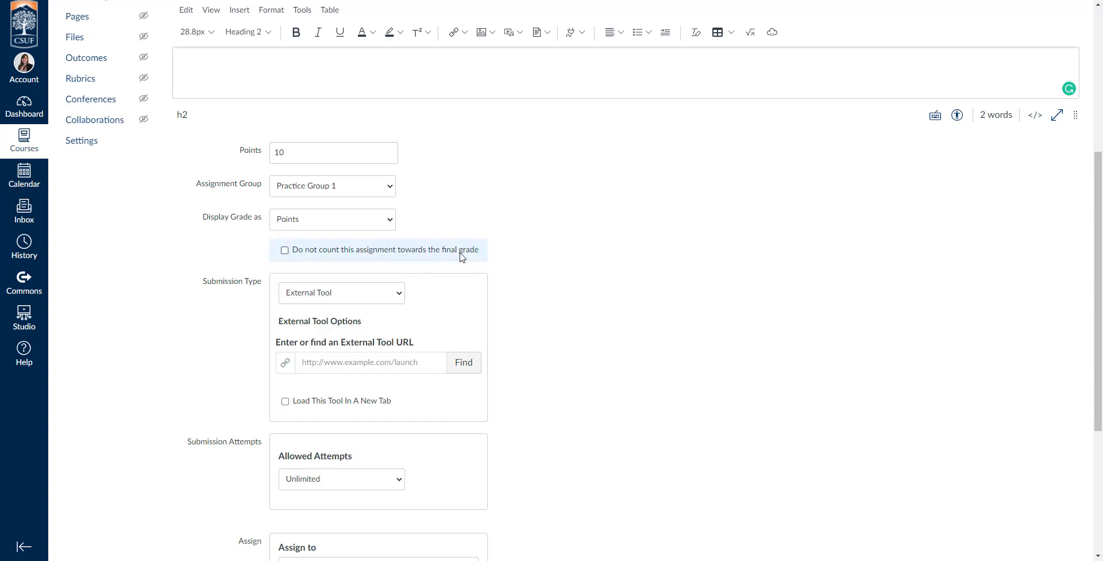
left_click(285, 251)
left_click(285, 251)
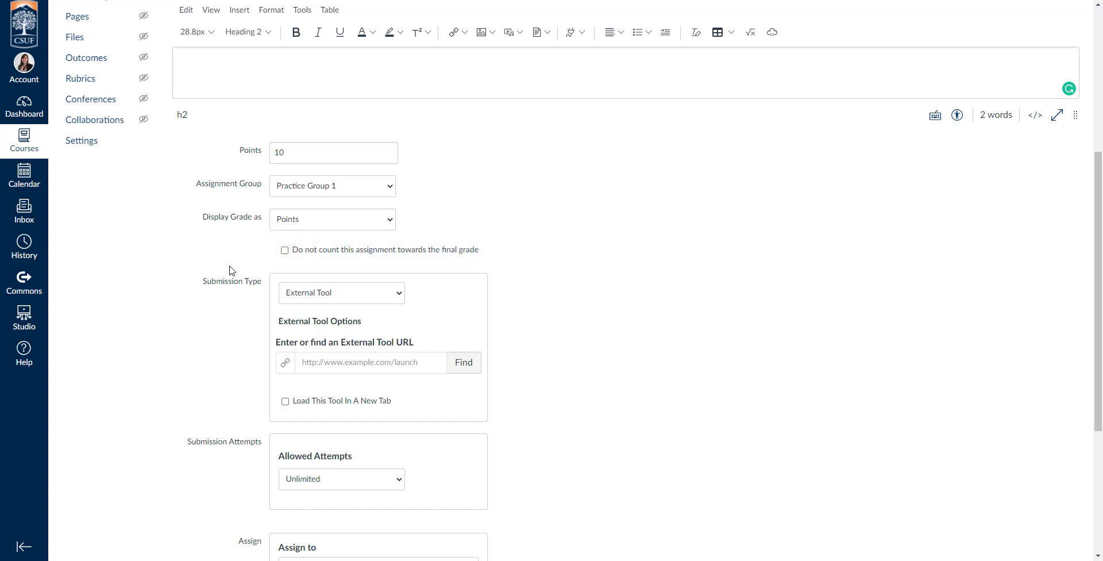
Set the assignment's submission type to No Submission
scroll(229, 271, "down", 2)
left_click_drag(207, 167, 263, 172)
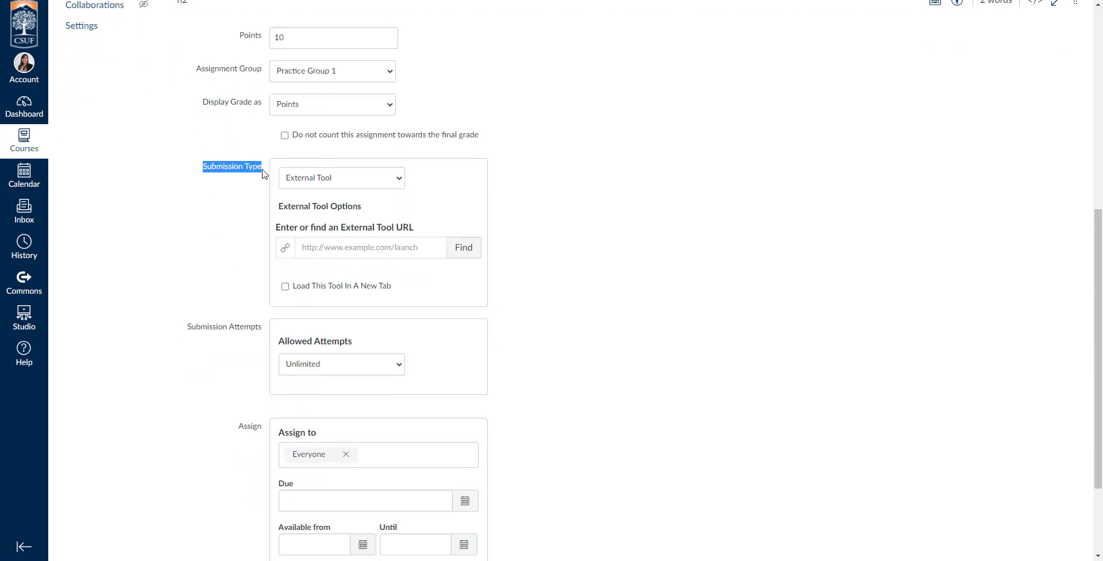
left_click(267, 174)
left_click(335, 185)
left_click(332, 194)
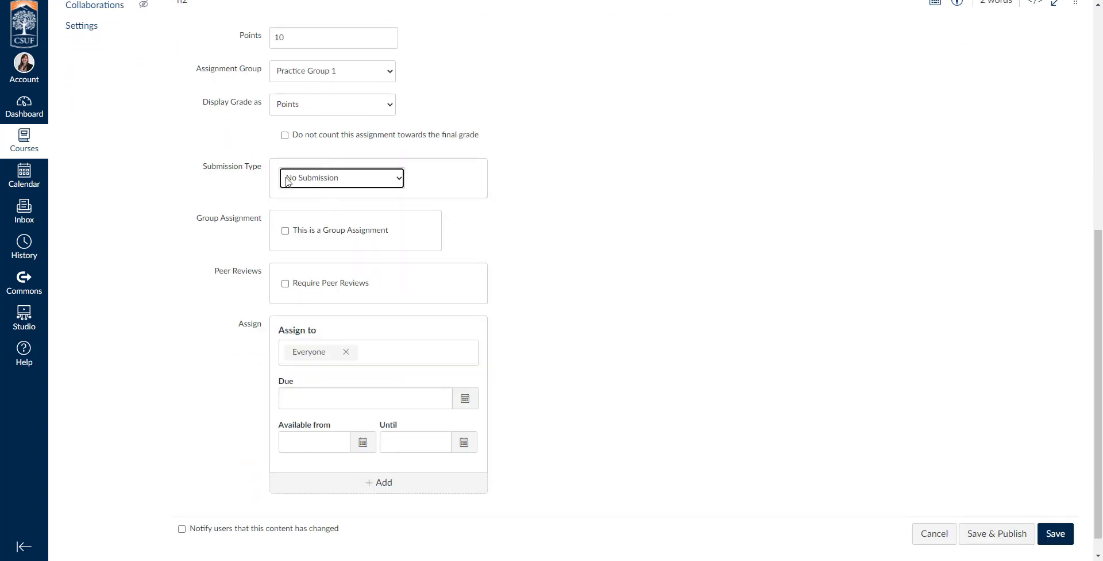
Set the submission type to Online with file uploads restricted to the types doc, docx, pdf
left_click(343, 186)
left_click(324, 199)
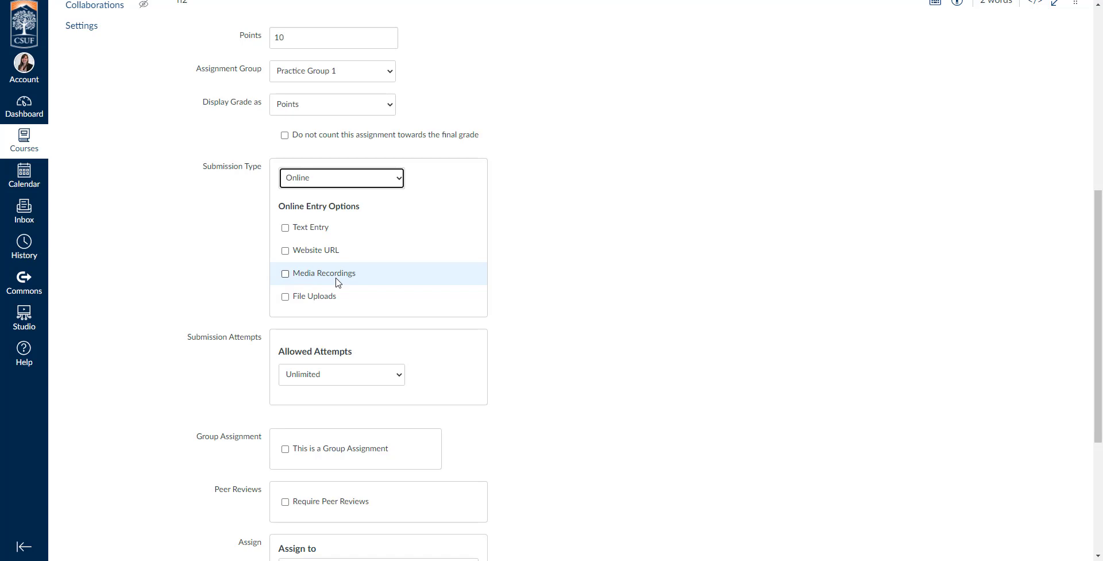
left_click(309, 299)
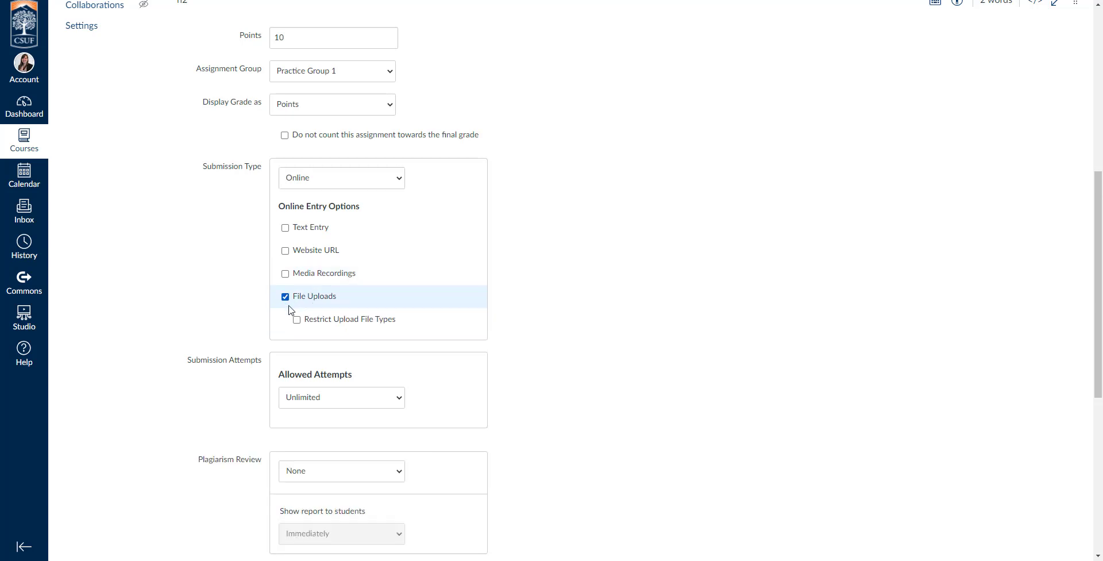
left_click(336, 320)
left_click(344, 341)
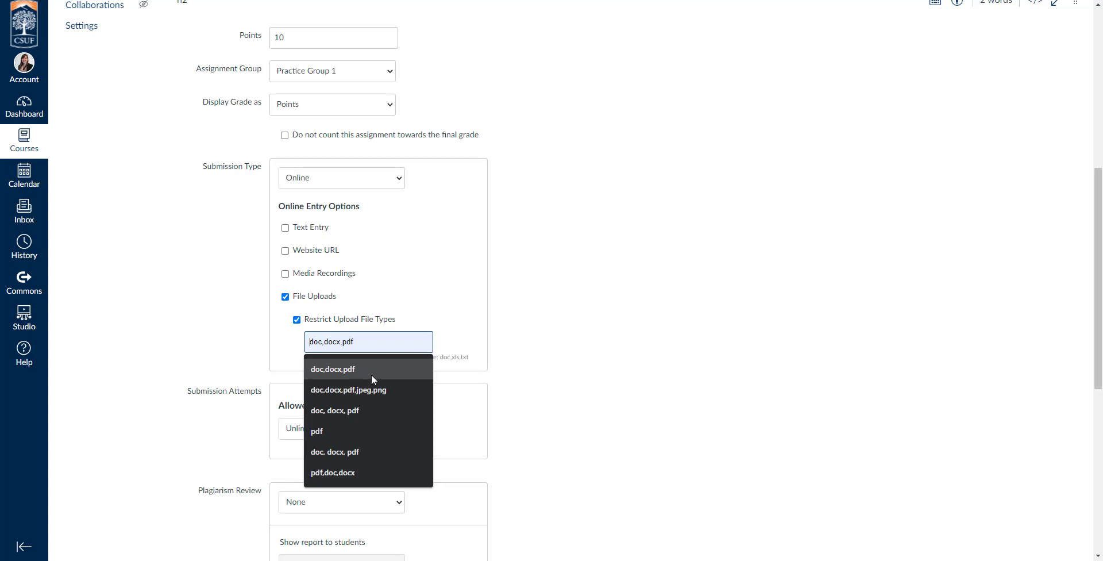
left_click(387, 410)
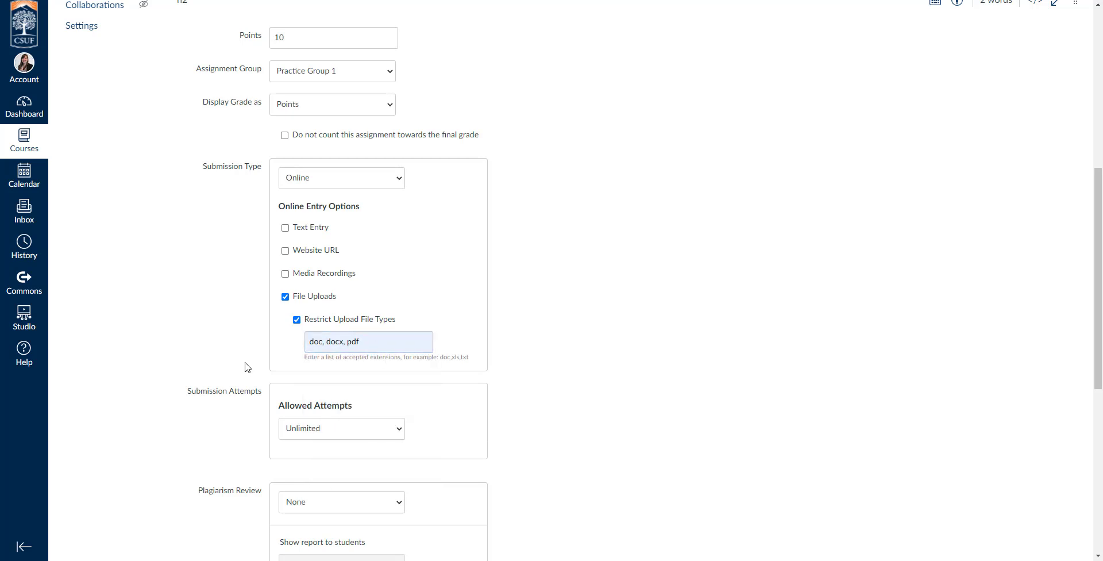
Set the assignment's allowed submission attempts to Limited
scroll(189, 293, "down", 2)
left_click_drag(195, 275, 262, 287)
left_click(259, 289)
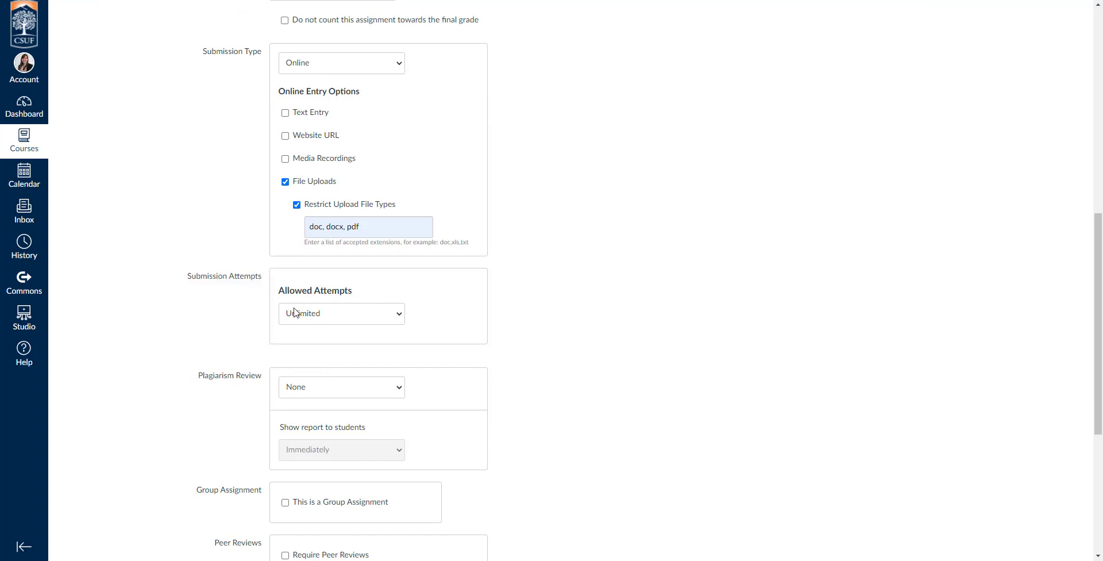
left_click(309, 316)
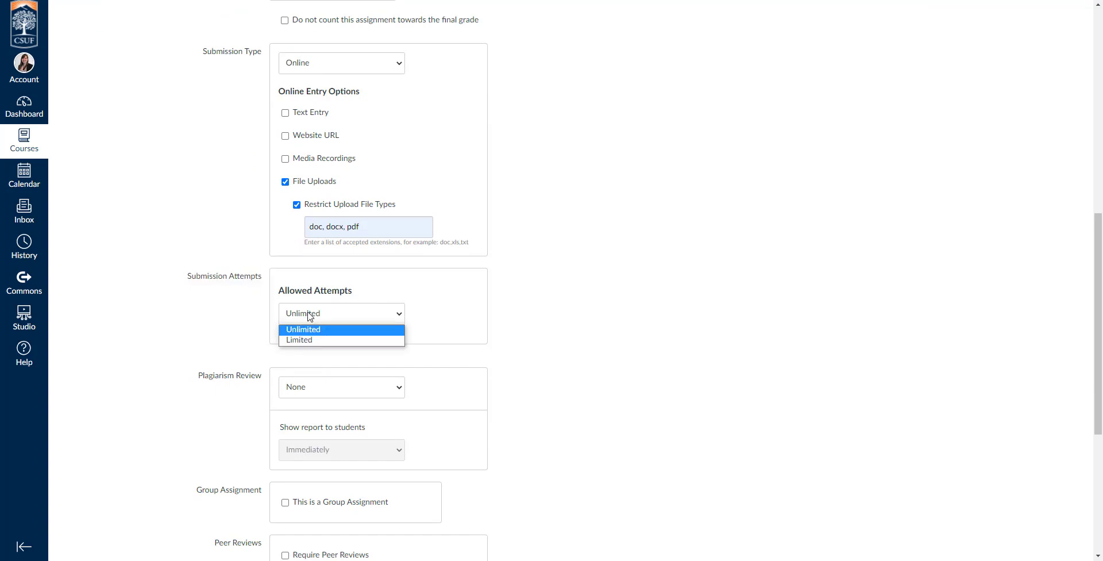
left_click(323, 340)
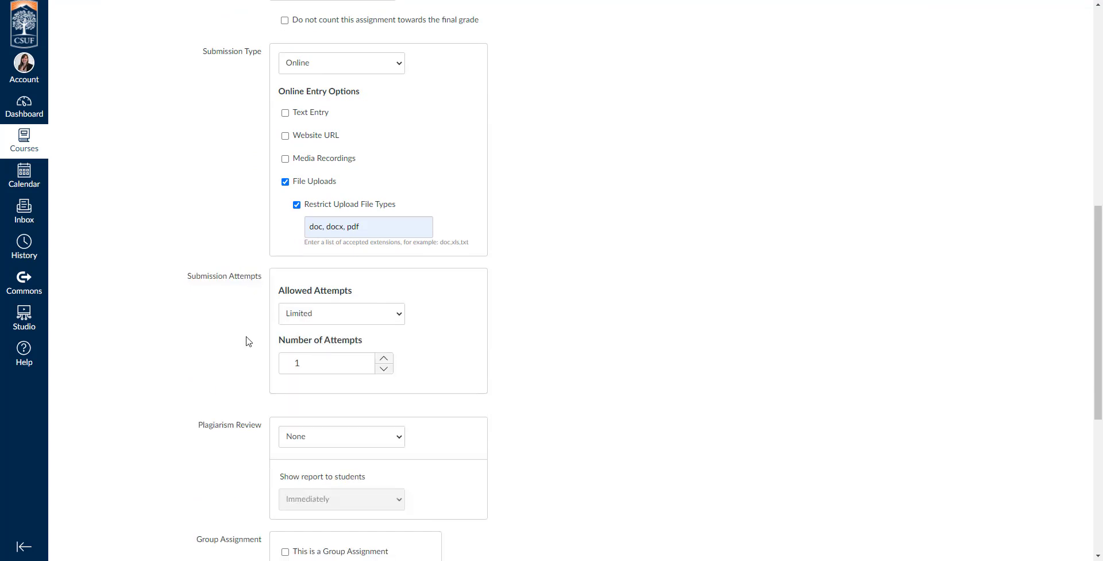
Set the assignment's plagiarism review tool to Turnitin
scroll(251, 331, "down", 2)
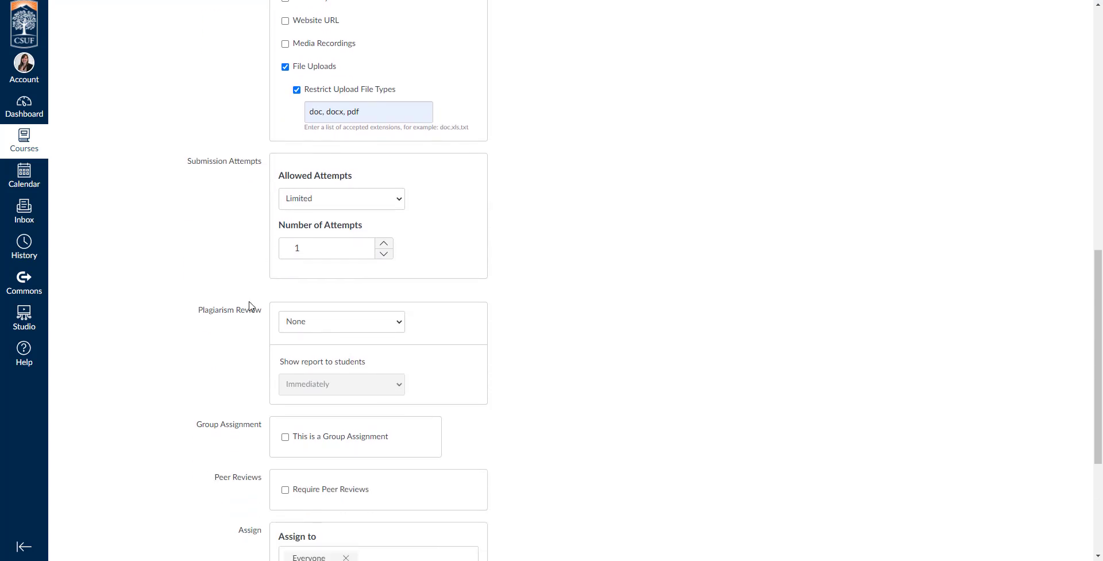
scroll(248, 246, "down", 1)
left_click_drag(198, 253, 263, 258)
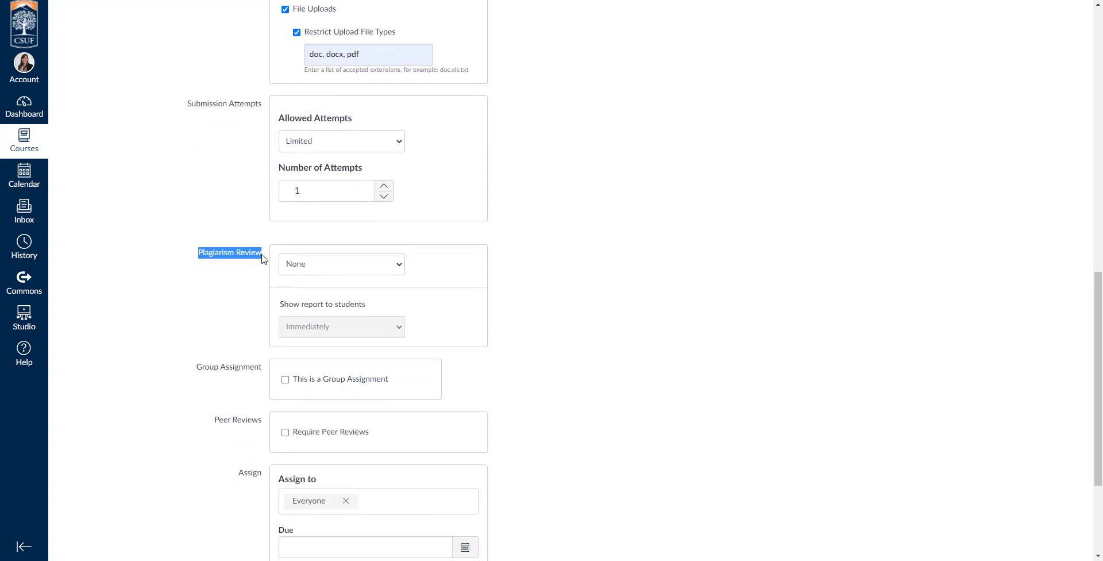
left_click(294, 265)
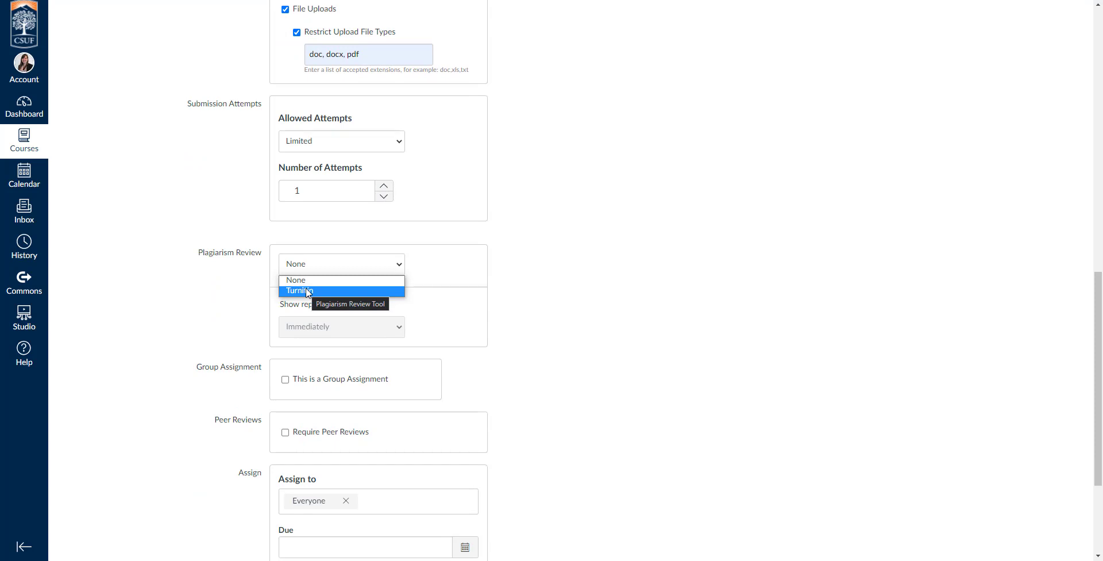
left_click(308, 290)
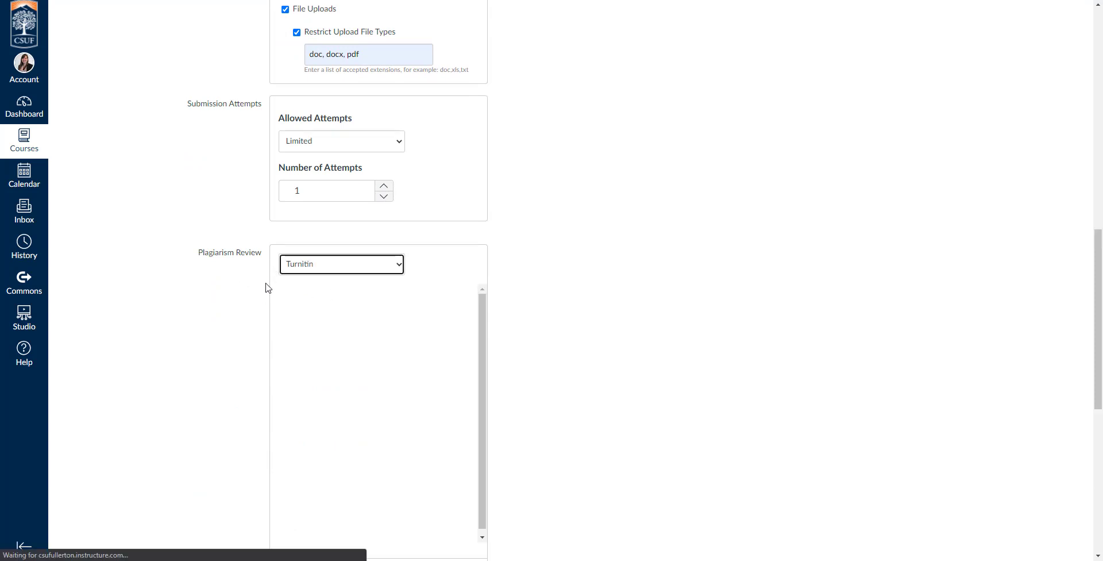
Examine Turnitin's storage, comparison and similarity report settings, and the group, peer review and assign options below
scroll(376, 294, "down", 1)
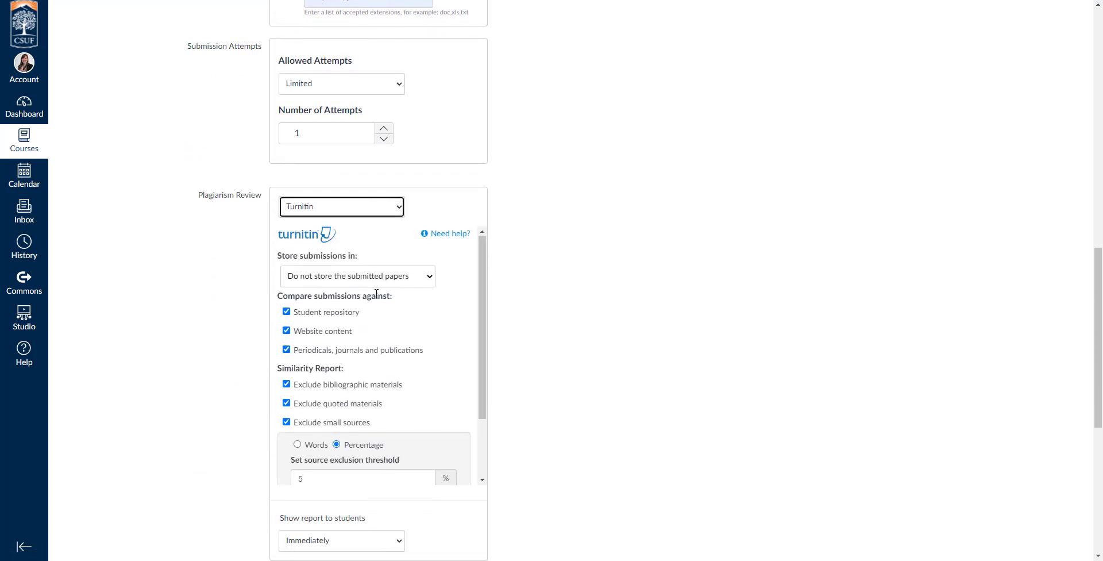
scroll(376, 293, "down", 2)
scroll(375, 292, "up", 2)
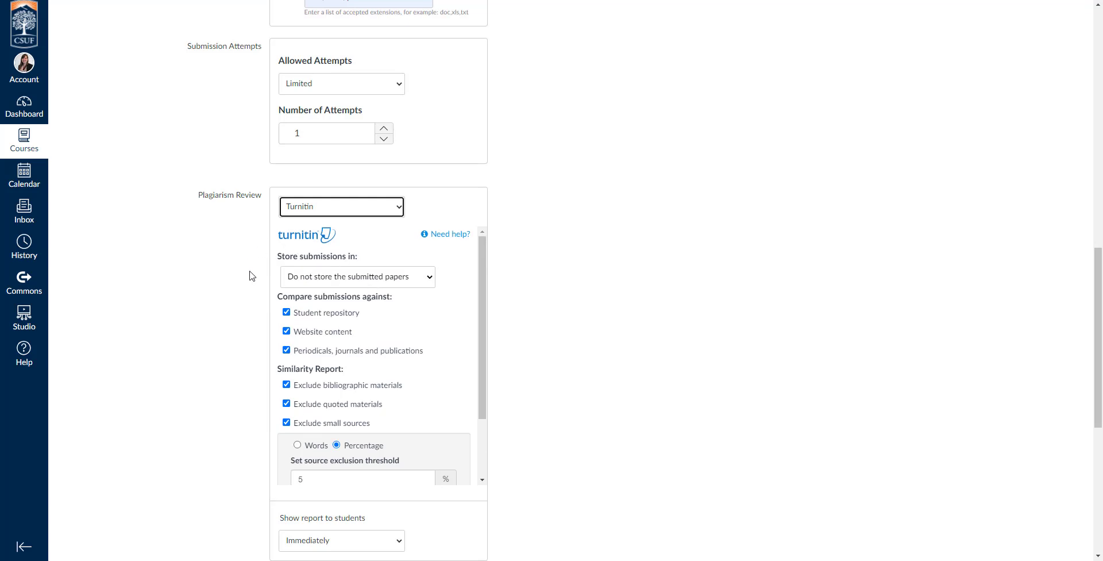
scroll(319, 288, "down", 2)
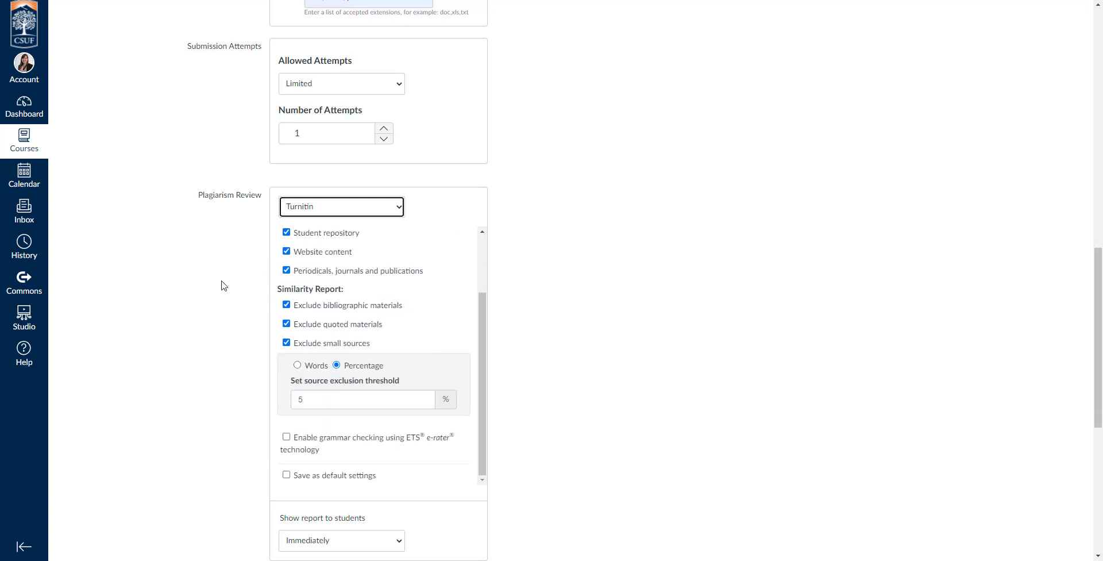
scroll(233, 284, "down", 2)
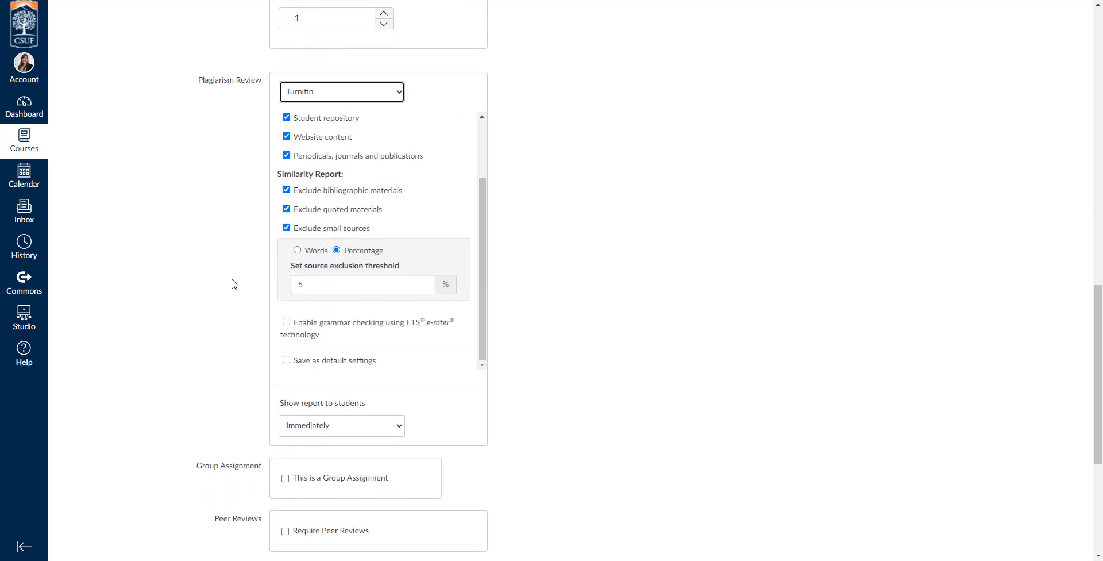
scroll(233, 284, "down", 4)
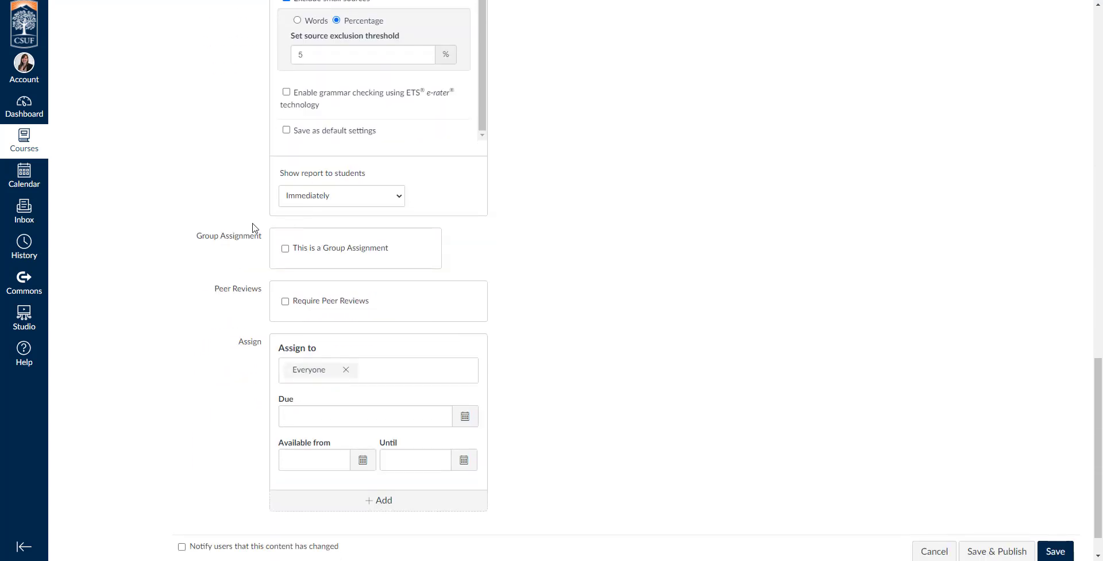
Try the Group Assignment option, dismiss the Create Group Set dialog, and turn the option back off
left_click_drag(201, 235, 267, 245)
left_click(256, 247)
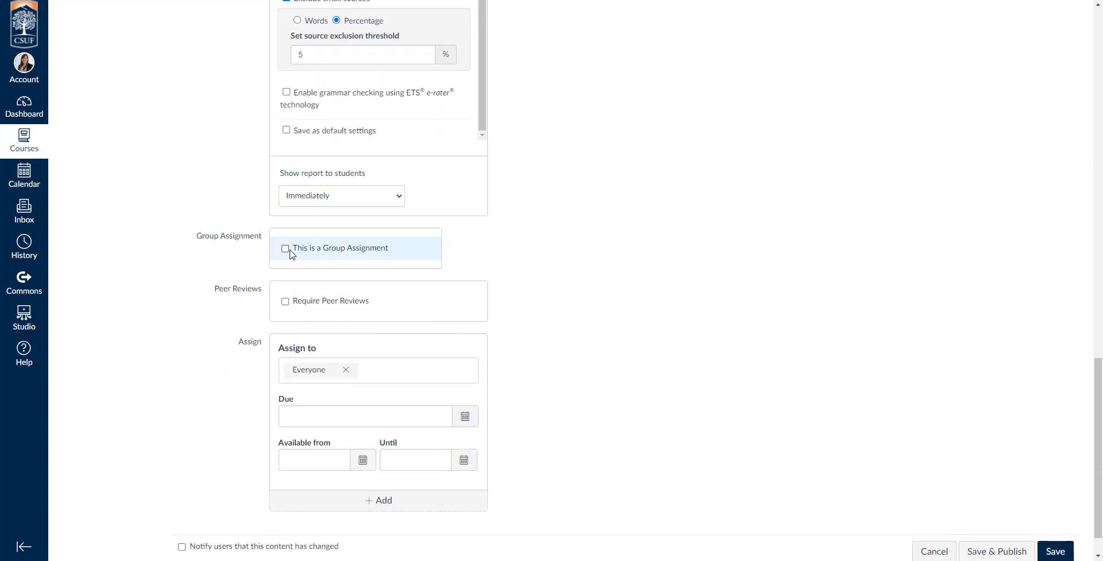
left_click(286, 248)
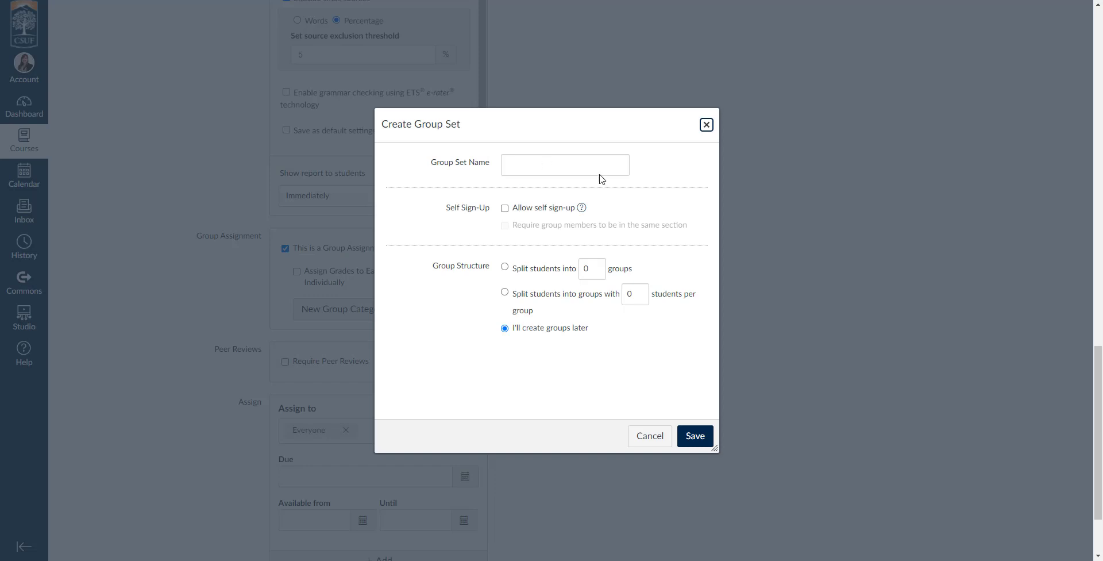
left_click(706, 125)
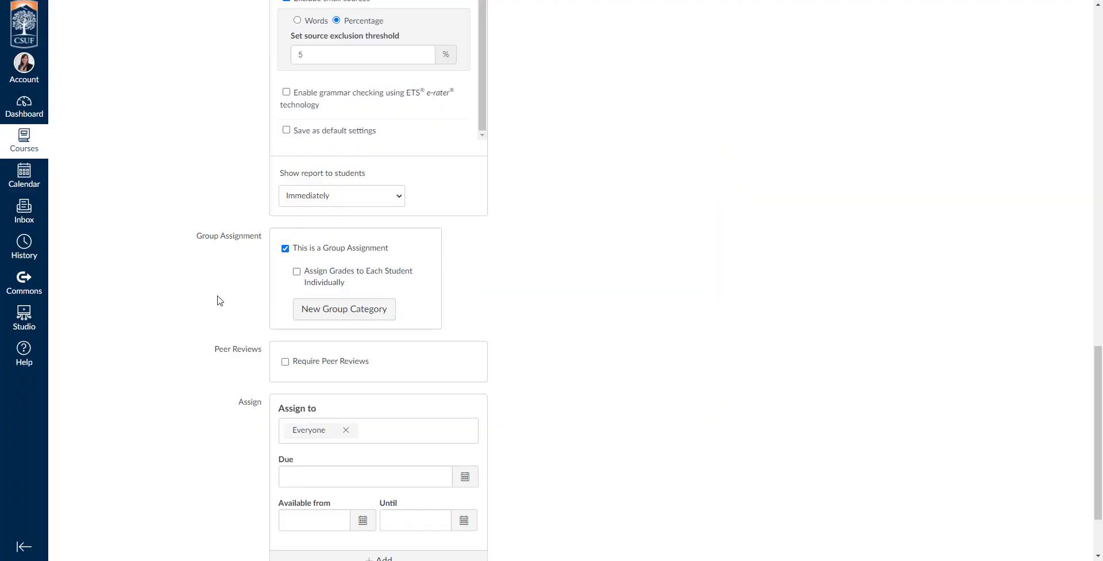
left_click(285, 248)
Try requiring peer reviews with automatic assignment, then turn the peer review requirement back off
left_click_drag(215, 291, 264, 295)
left_click(265, 296)
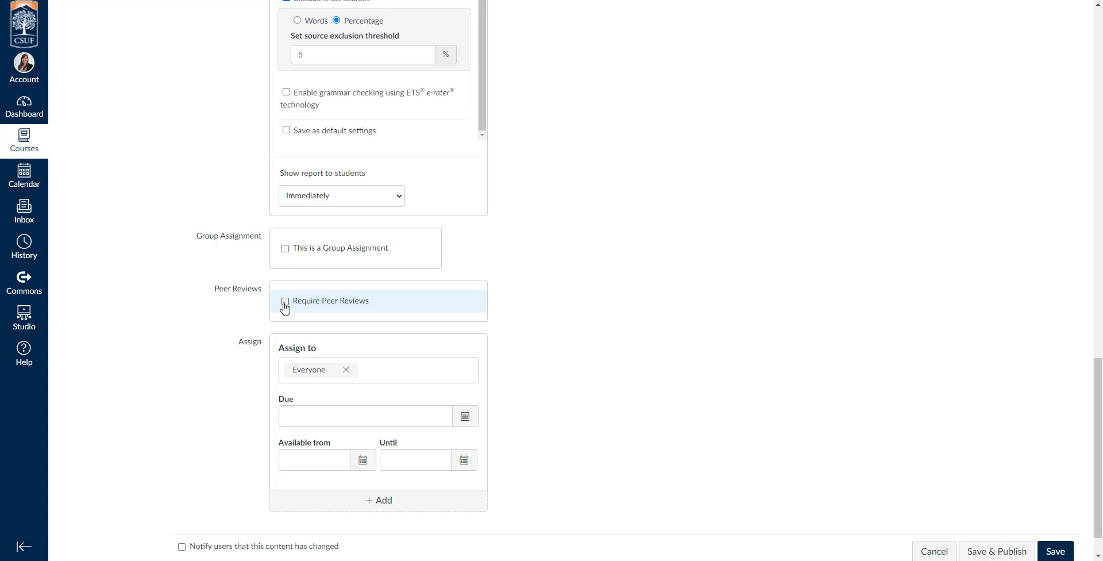
left_click(285, 301)
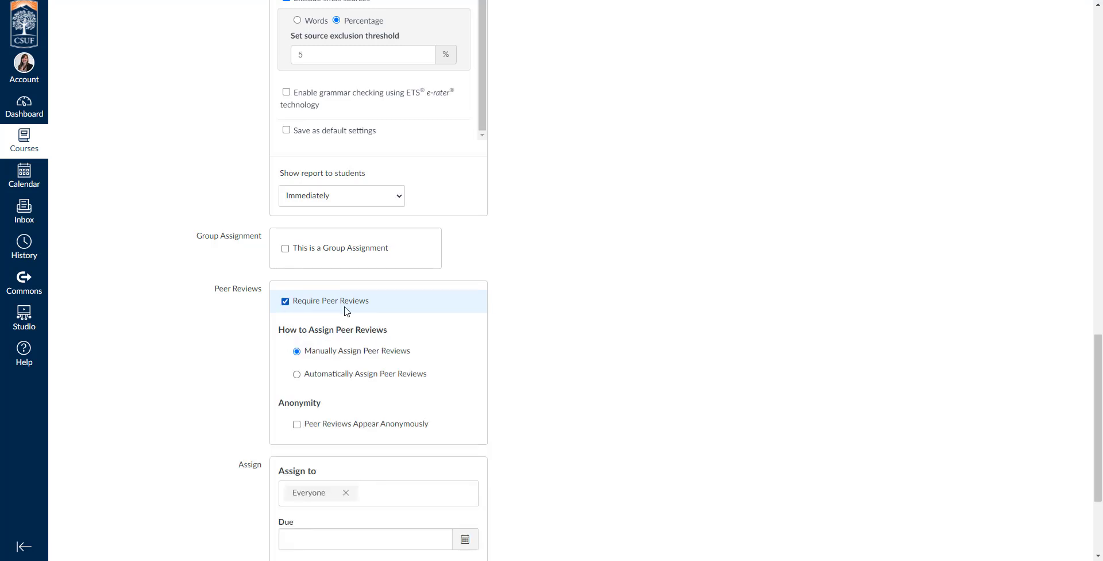
left_click(330, 377)
scroll(323, 309, "down", 2)
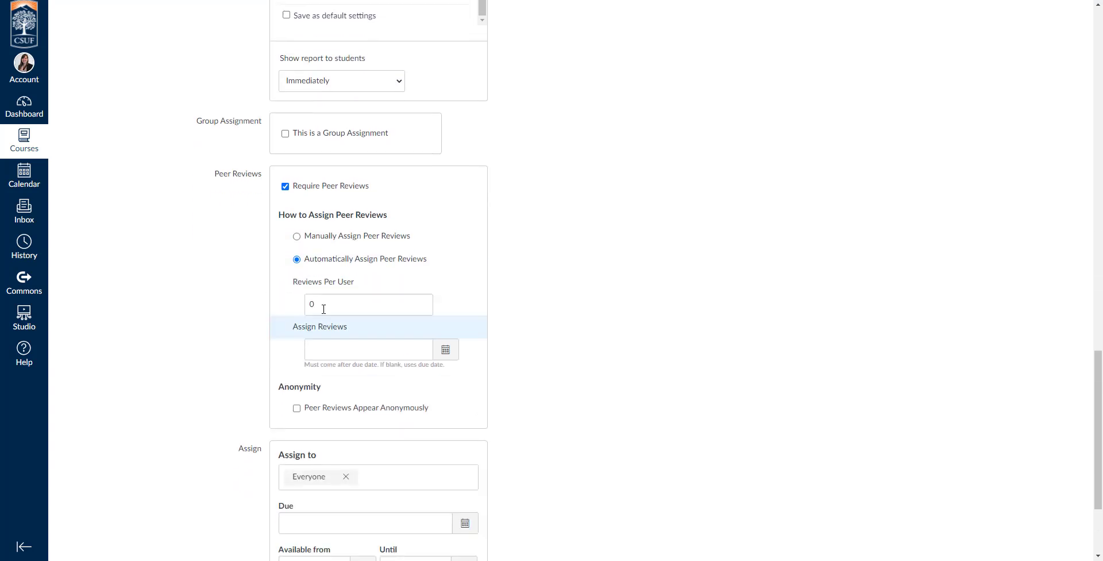
left_click(366, 350)
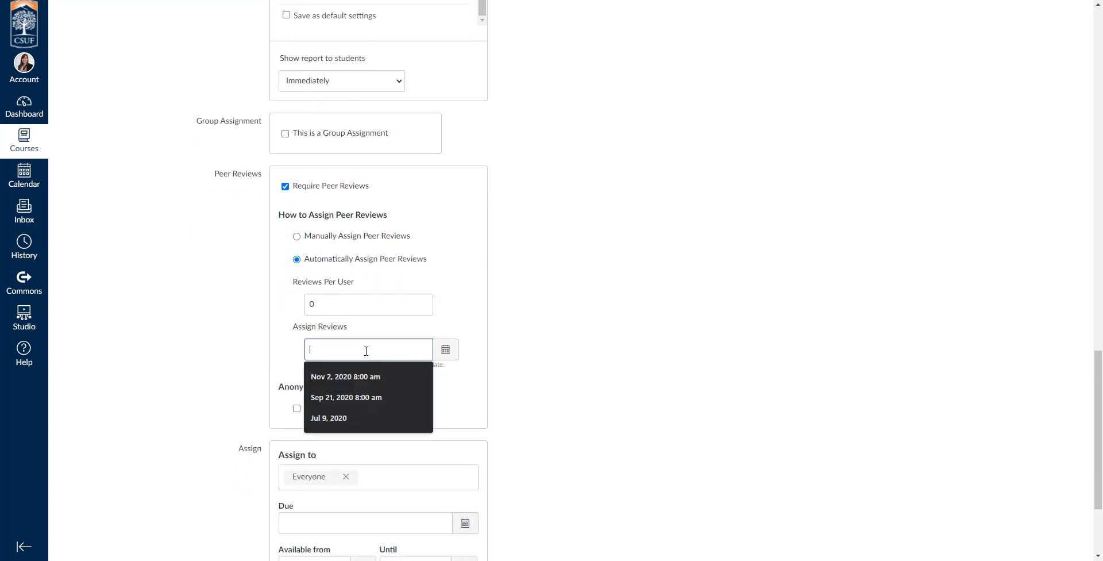
left_click(288, 327)
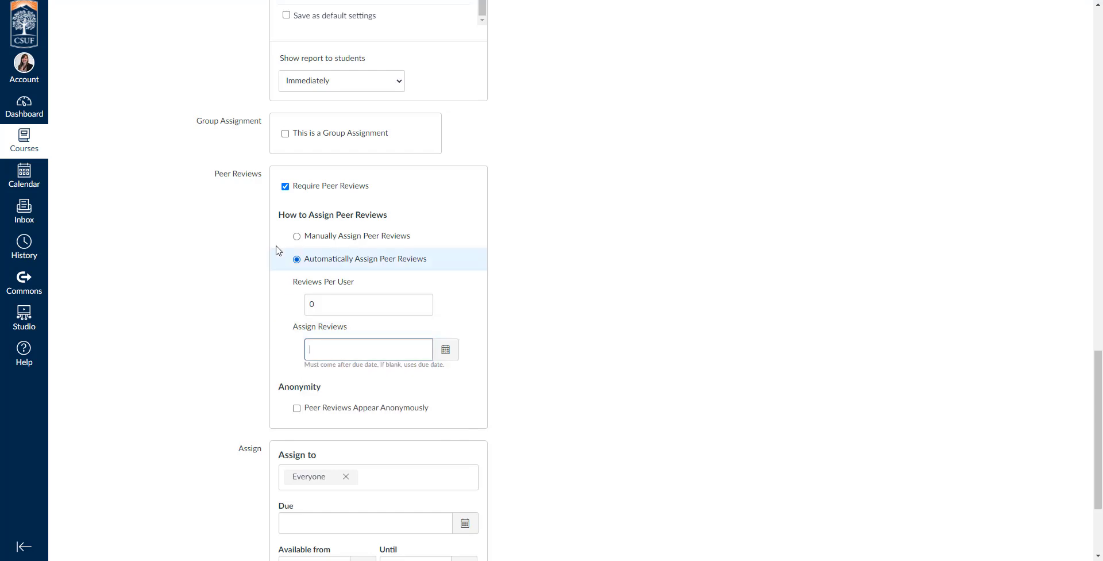
left_click(286, 186)
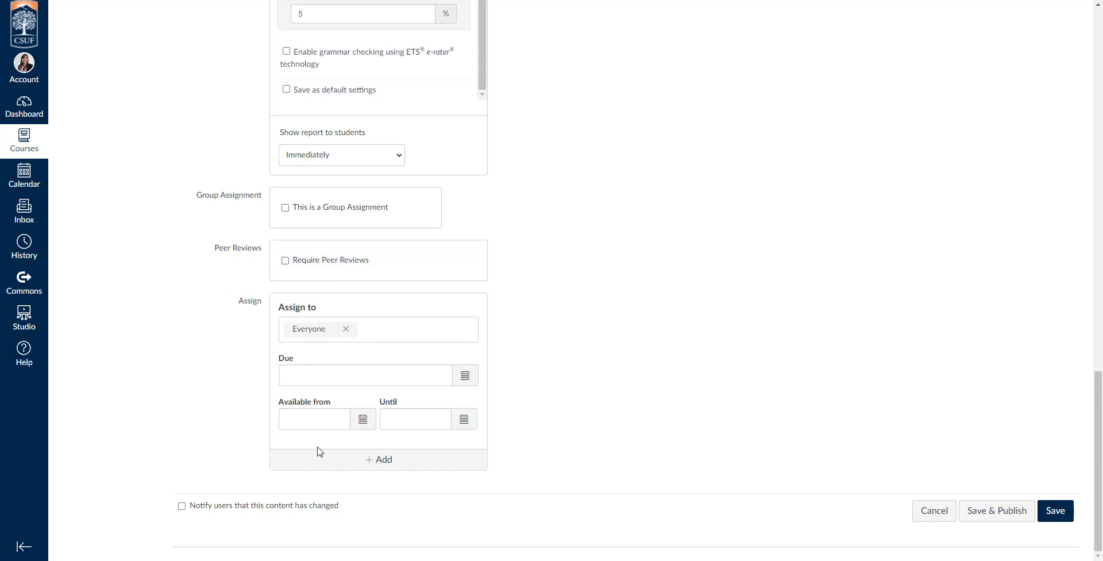
Set the assignment's due date for Everyone to May 13 11:59pm
left_click(315, 377)
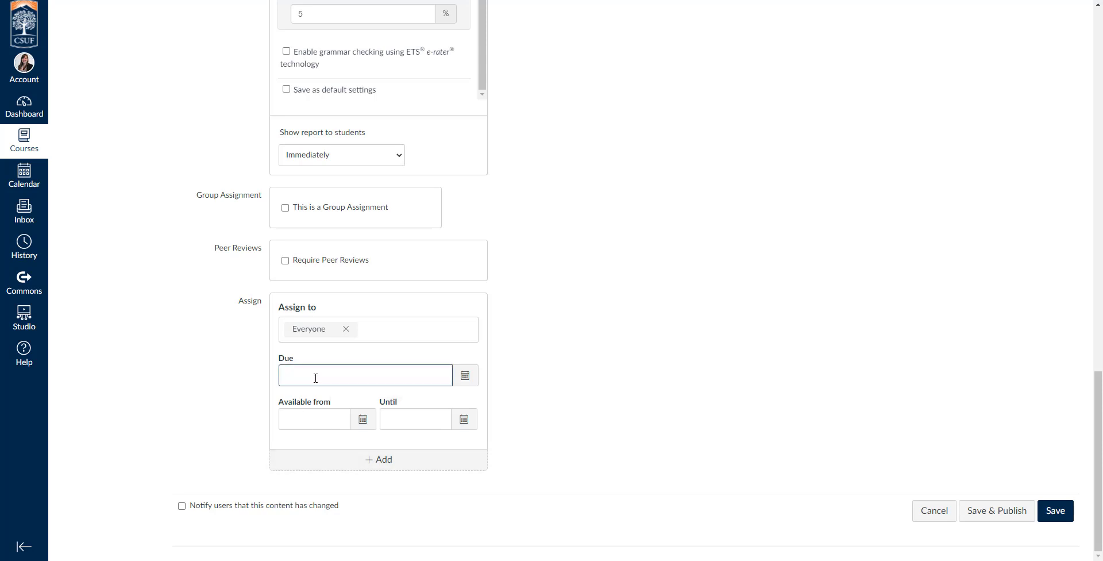
left_click(465, 375)
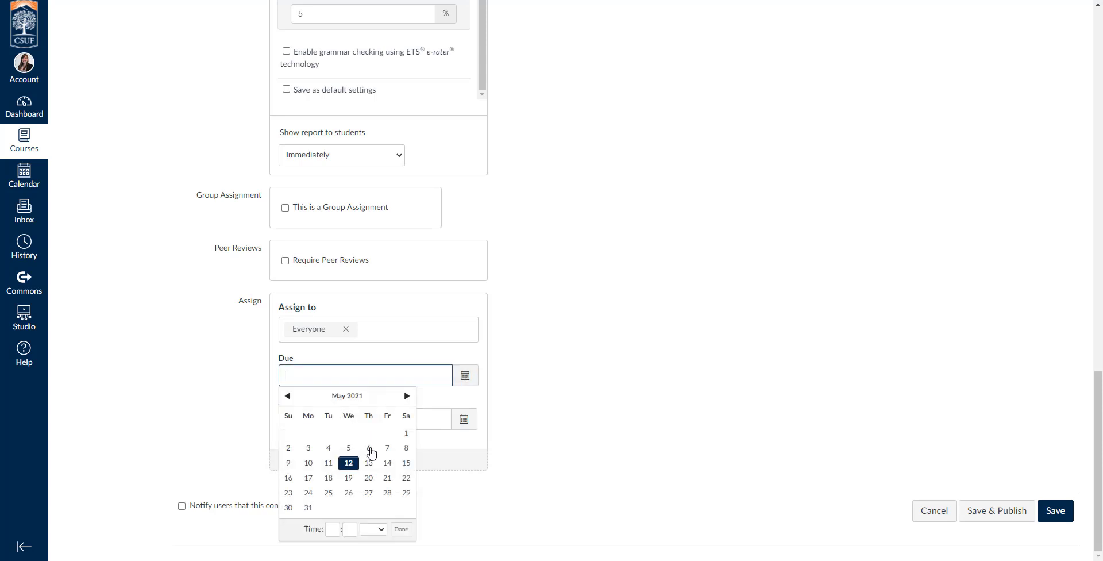
left_click(368, 462)
left_click(470, 410)
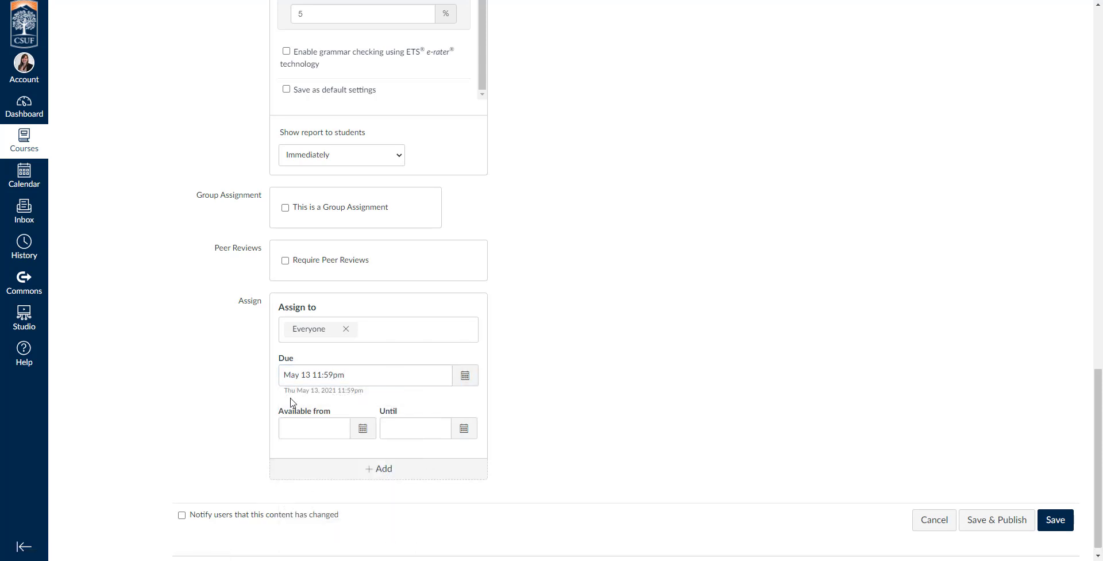
Try adding a second assign-to entry for student 1 due May 20 11:59pm, then remove that entry
scroll(350, 465, "down", 1)
left_click(371, 464)
scroll(231, 439, "down", 3)
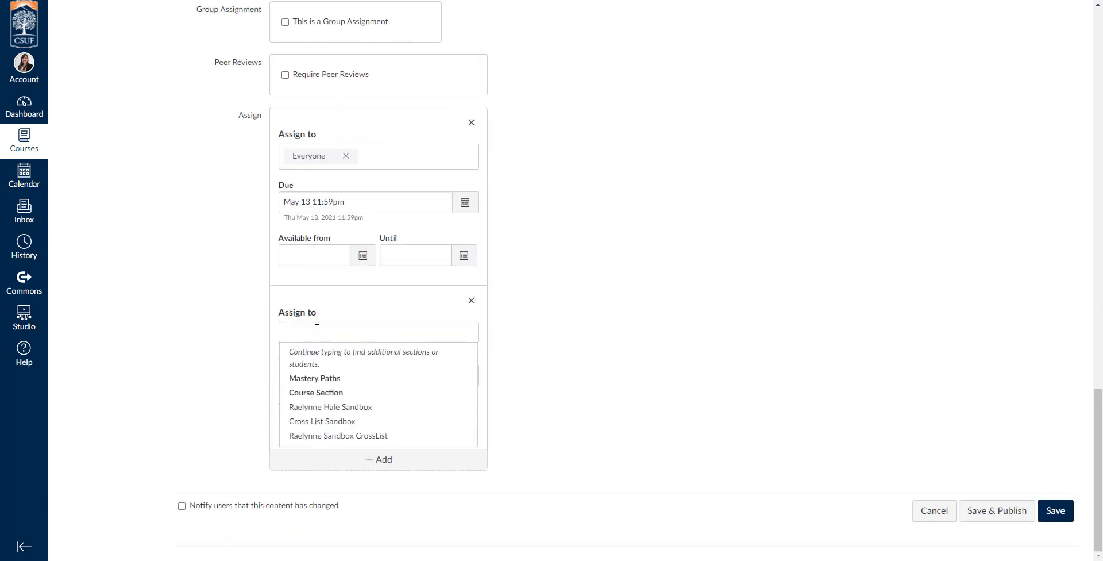
type("student")
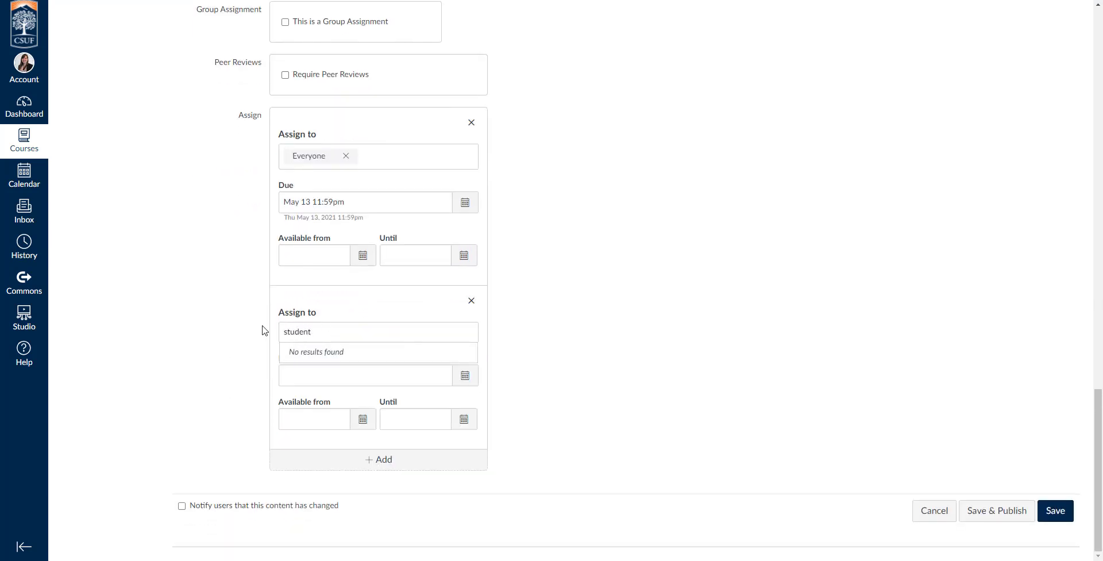
left_click(265, 331)
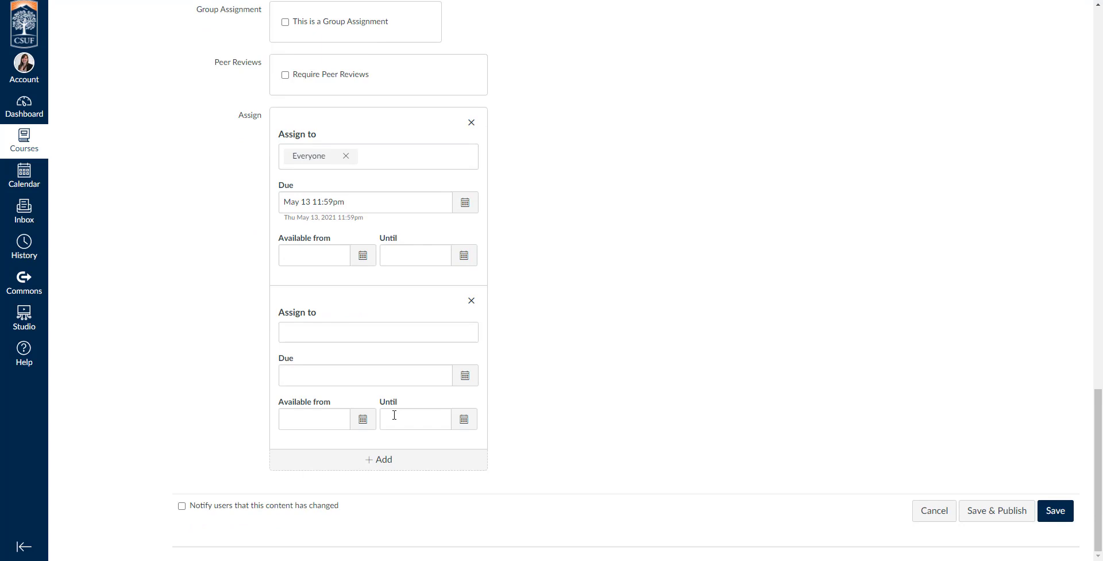
left_click(345, 374)
left_click(465, 375)
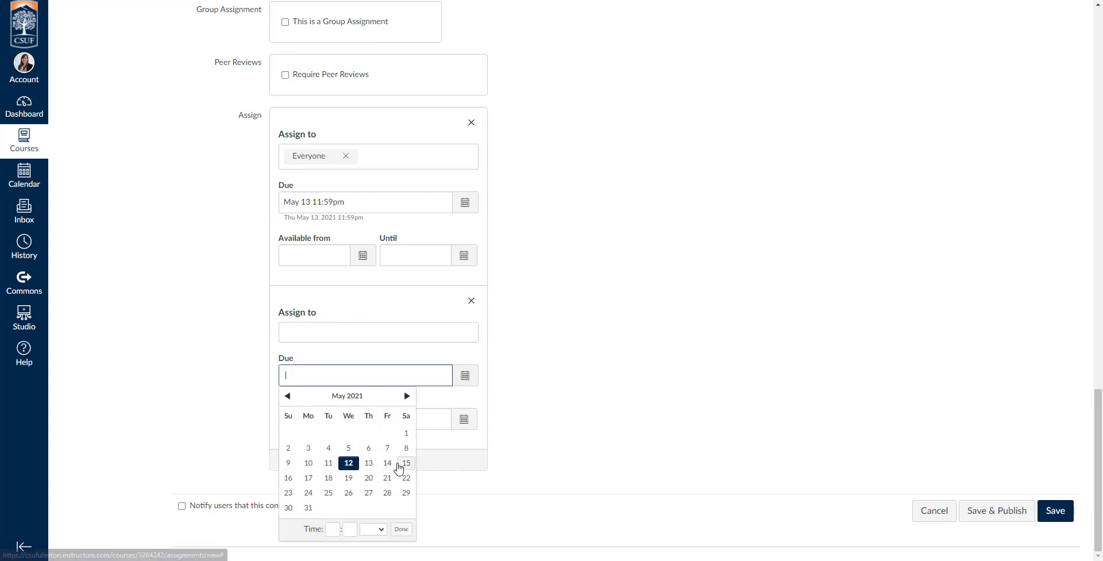
left_click(368, 477)
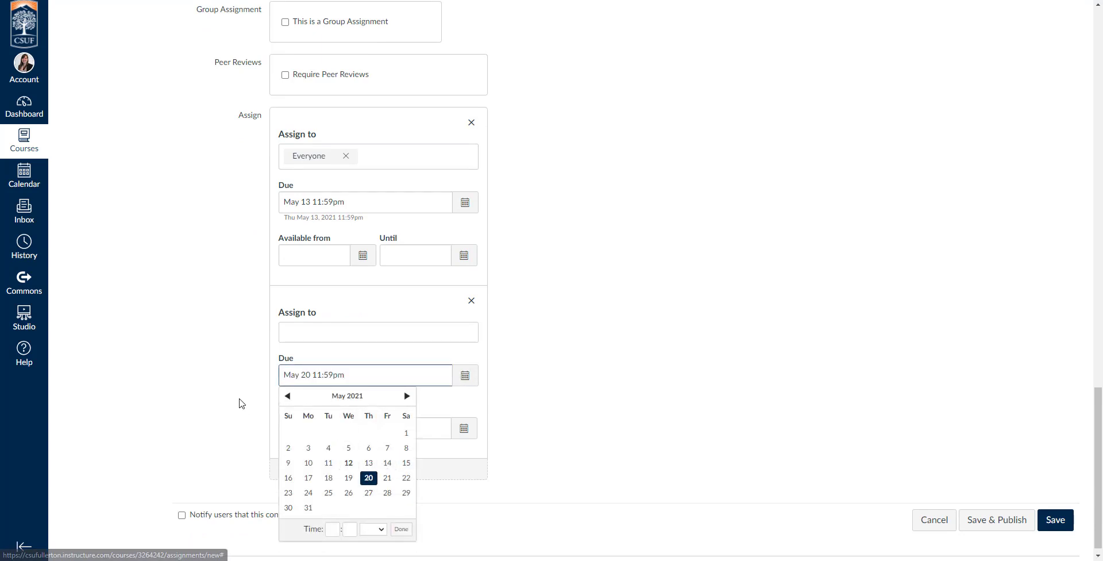
left_click(310, 333)
type("student 1")
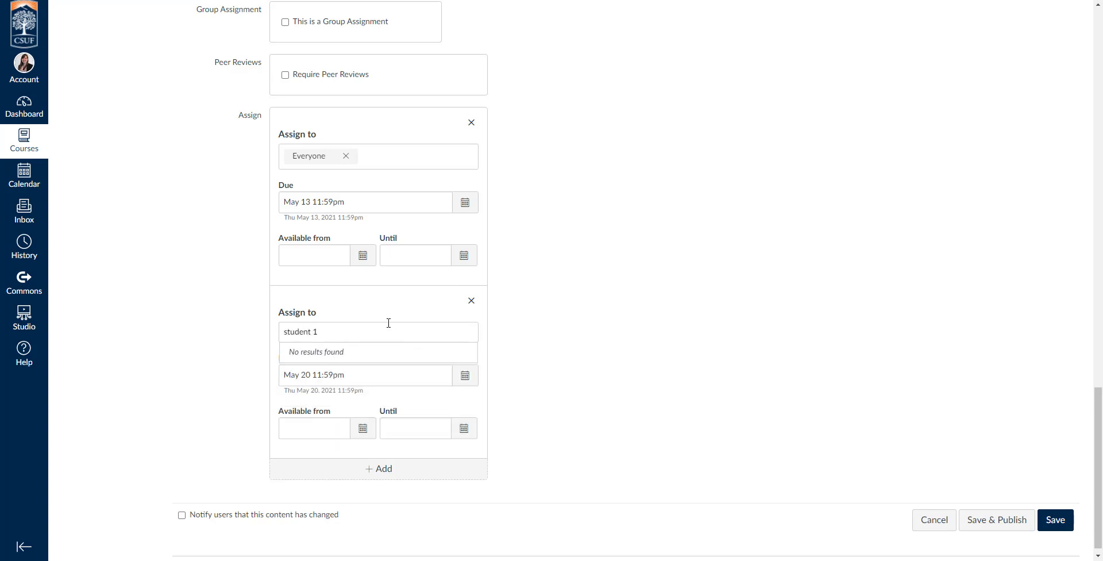
left_click(471, 301)
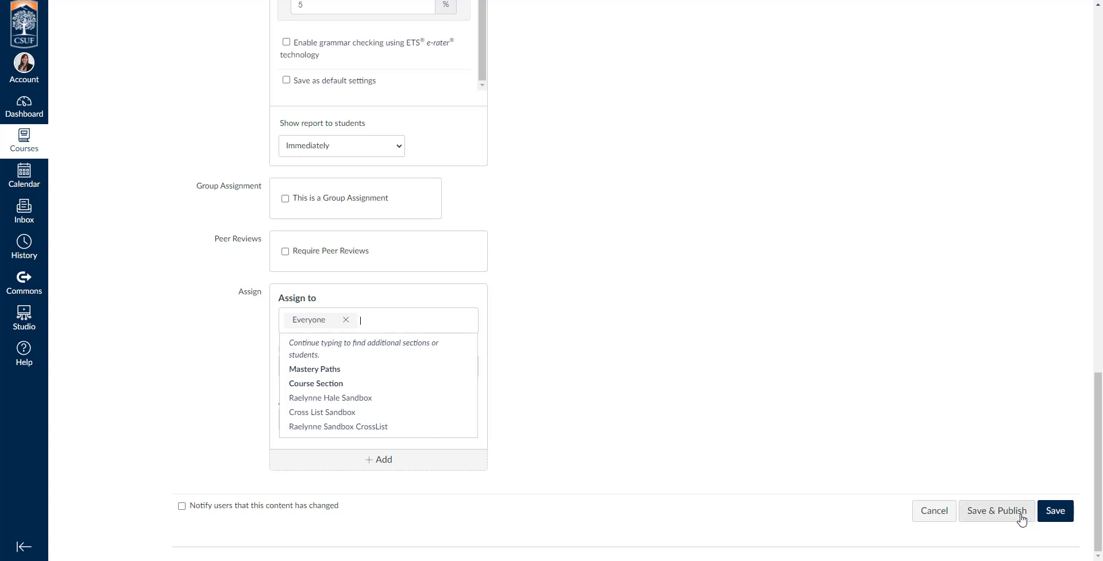
Save the new assignment and publish it
left_click(1056, 510)
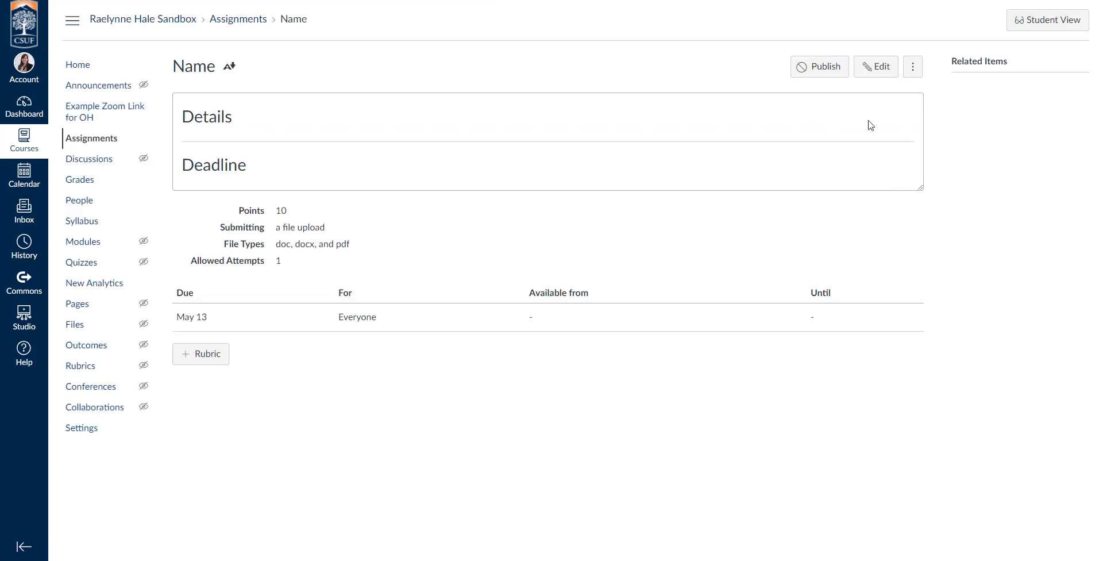
left_click(802, 69)
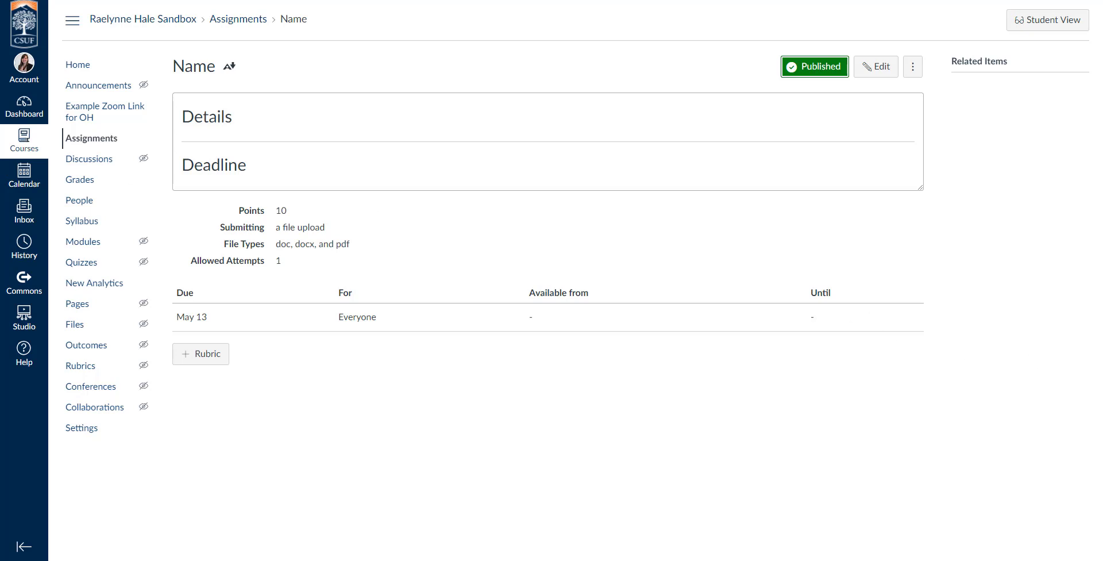
Switch to the Spring 2021 SPAN 472-01 course's assignments list and open Short Assignment 1
left_click(25, 141)
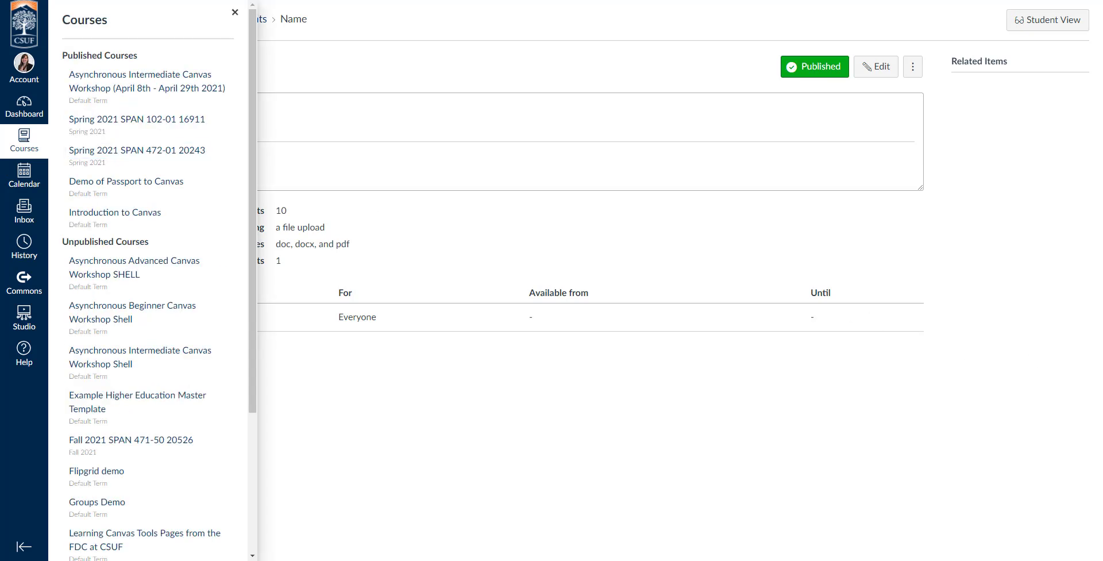
left_click(347, 167)
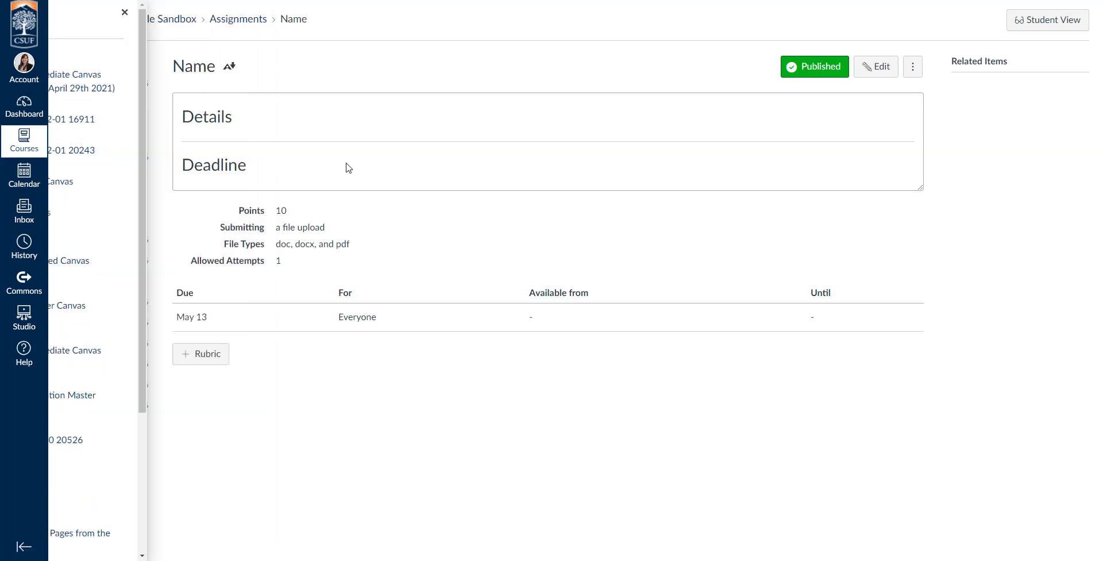
key("ctrl+Tab")
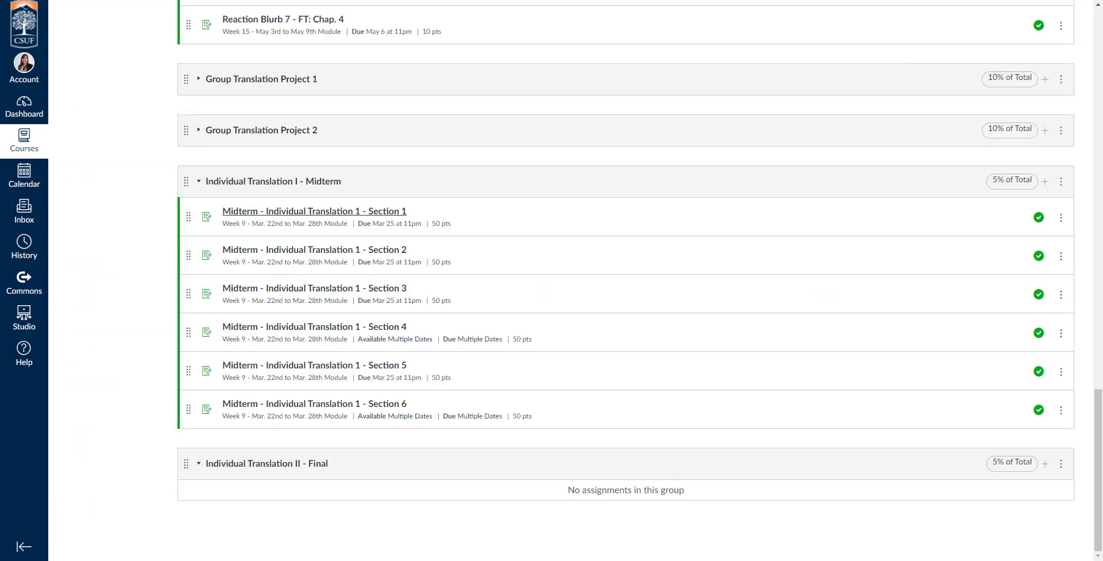
scroll(181, 181, "up", 20)
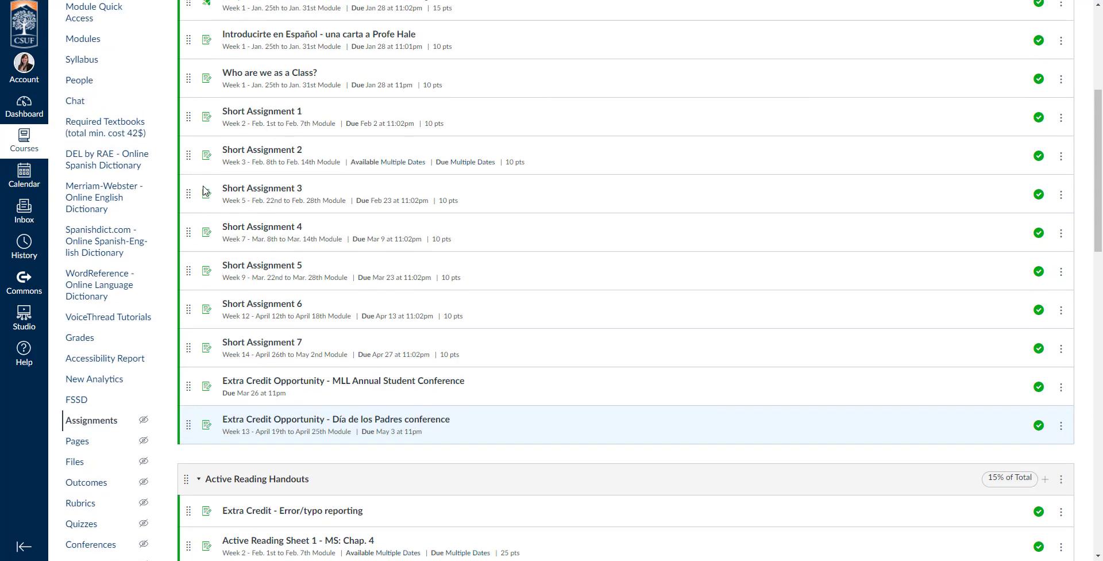
scroll(204, 191, "up", 5)
left_click(253, 389)
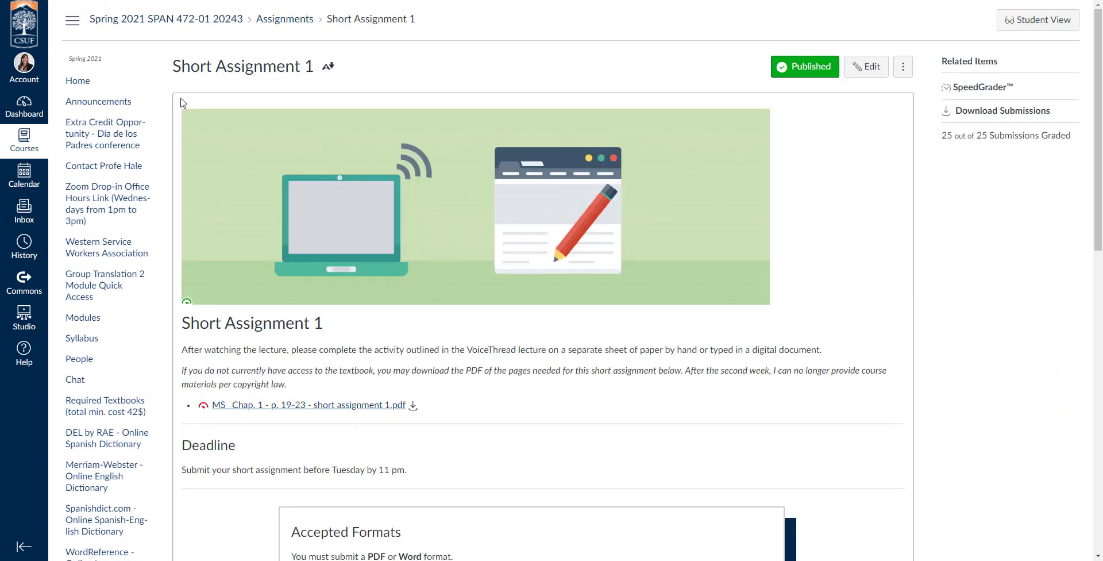
Examine Short Assignment 1's instructions, deadline, accepted formats, help links, submission details and rubric
scroll(405, 223, "down", 1)
scroll(405, 223, "down", 4)
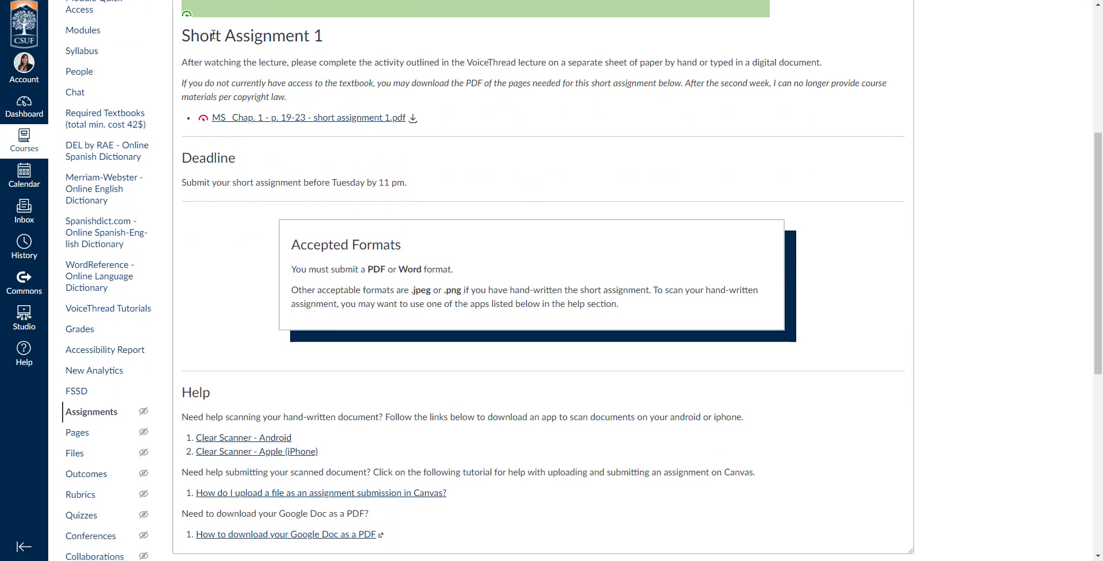
scroll(276, 124, "down", 2)
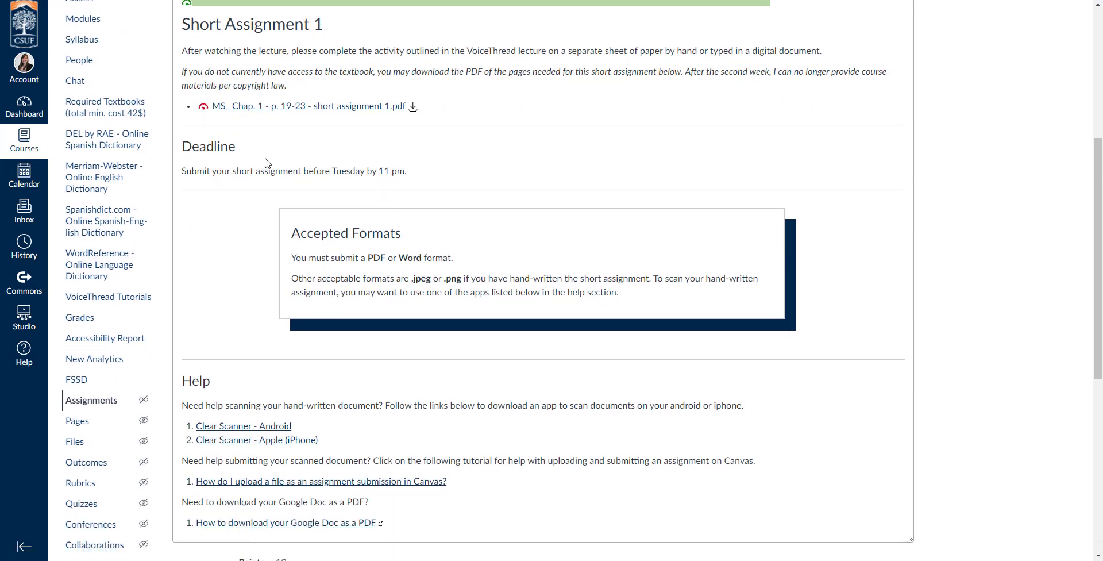
scroll(353, 131, "down", 1)
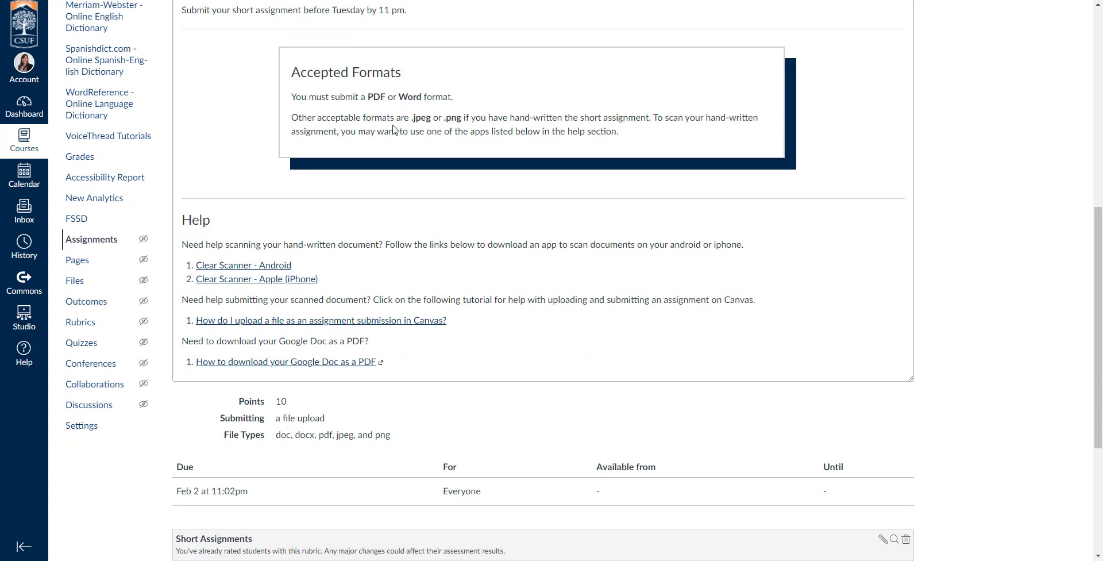
scroll(299, 177, "down", 2)
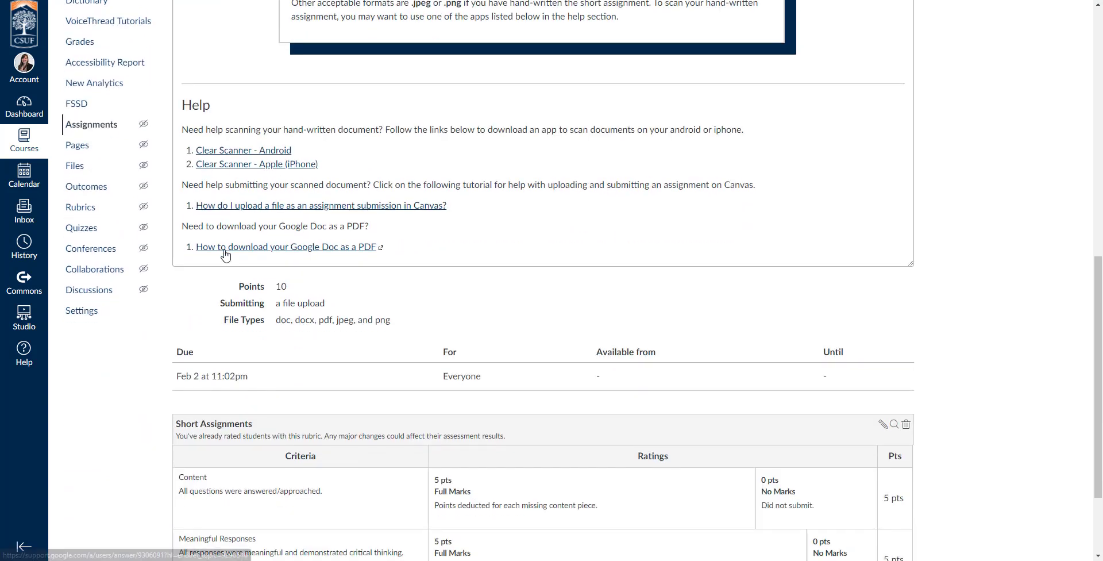
scroll(447, 249, "down", 2)
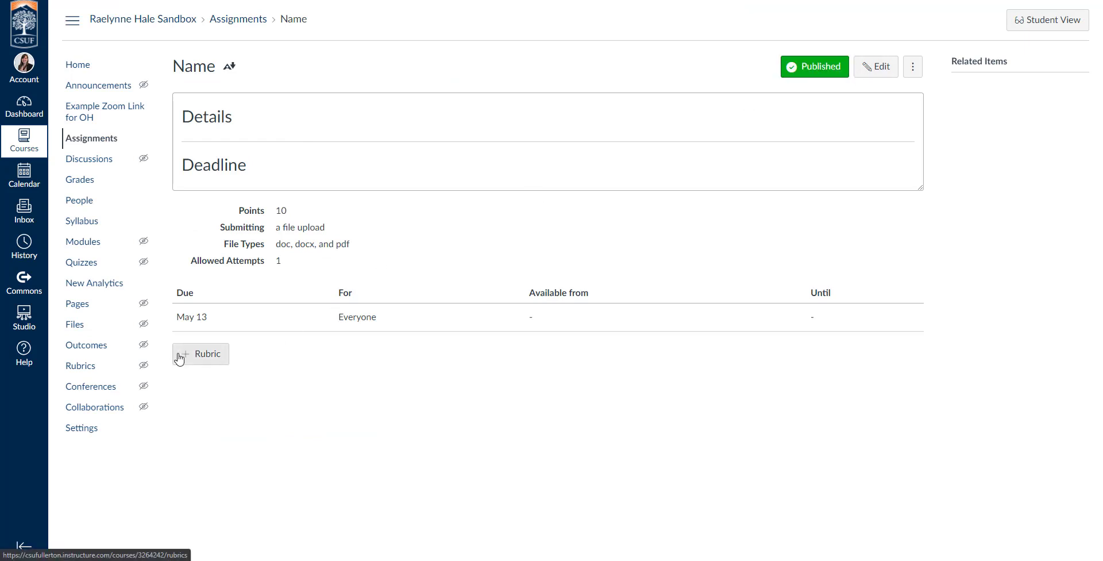
Start adding a rubric to the new sandbox assignment, view the Find Existing Rubric dialog, and close it
left_click(195, 362)
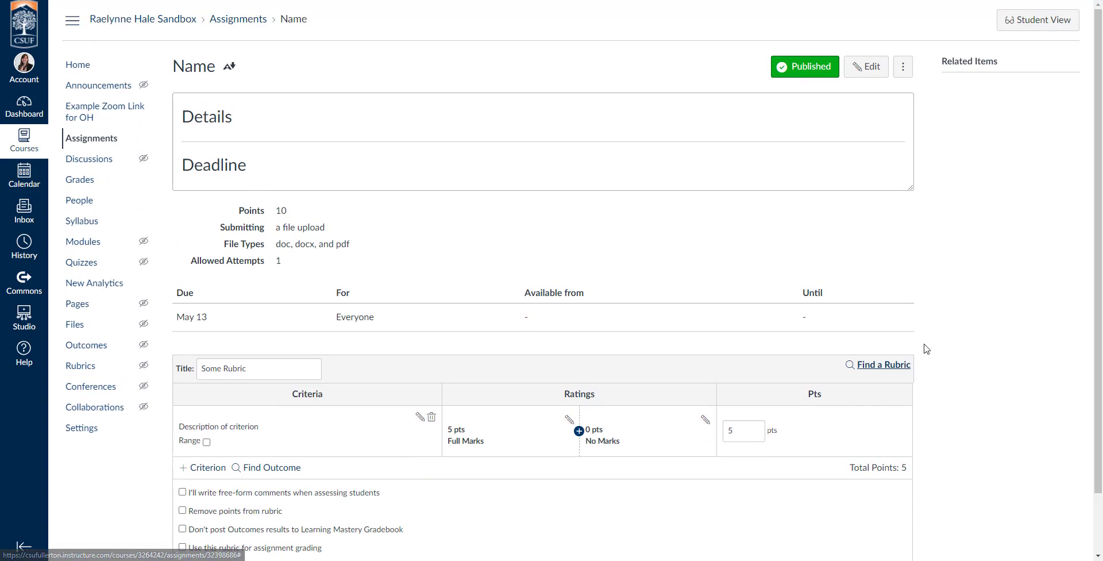
left_click(884, 364)
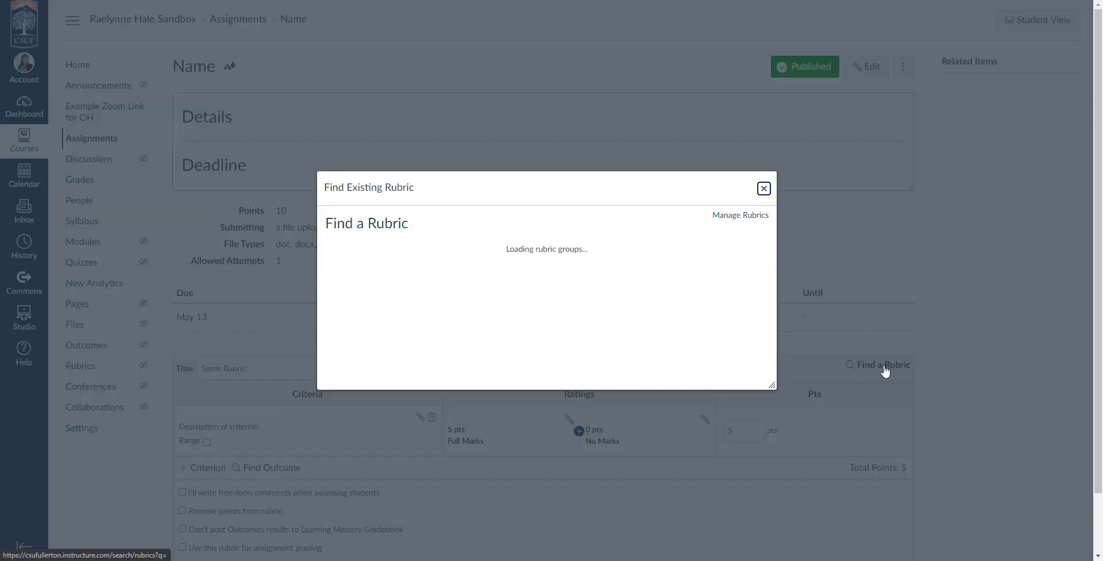
left_click(764, 189)
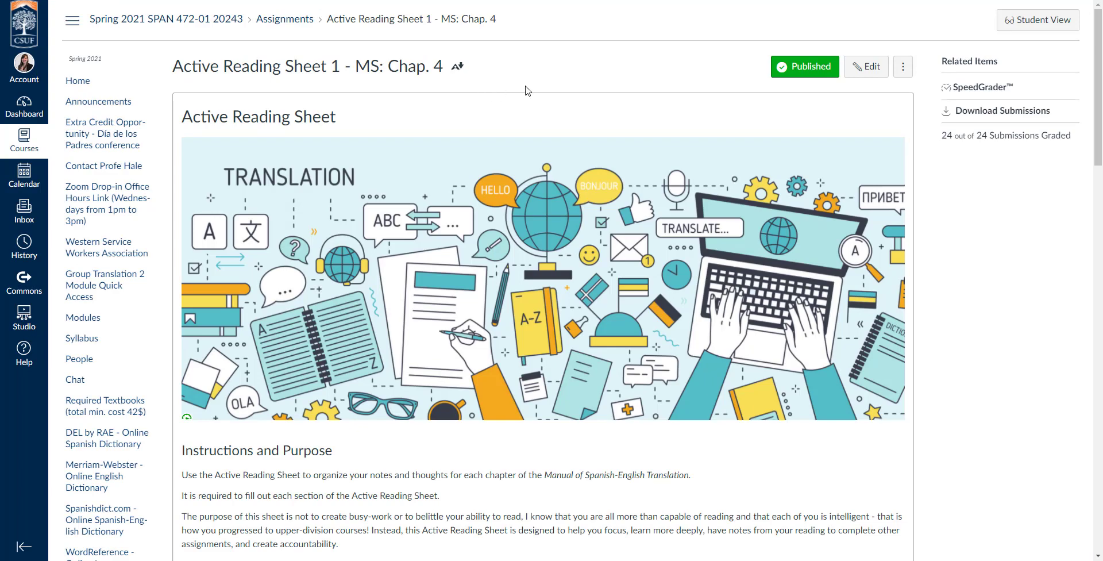
Examine Active Reading Sheet 1's assigned reading, deadline, download formats, submission instructions, help links, due dates and rubric
scroll(527, 90, "down", 9)
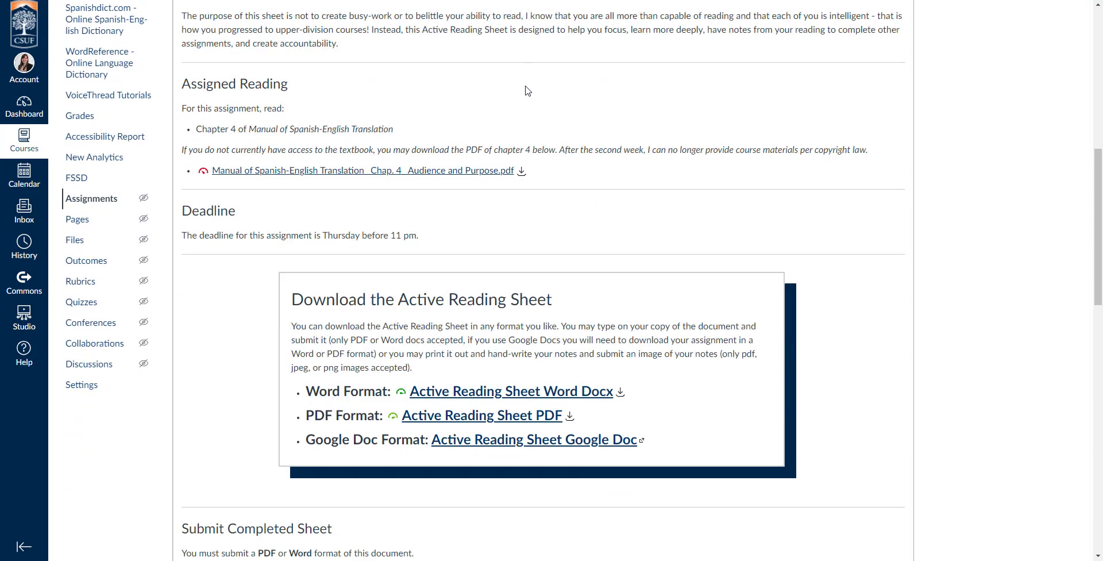
scroll(527, 90, "down", 4)
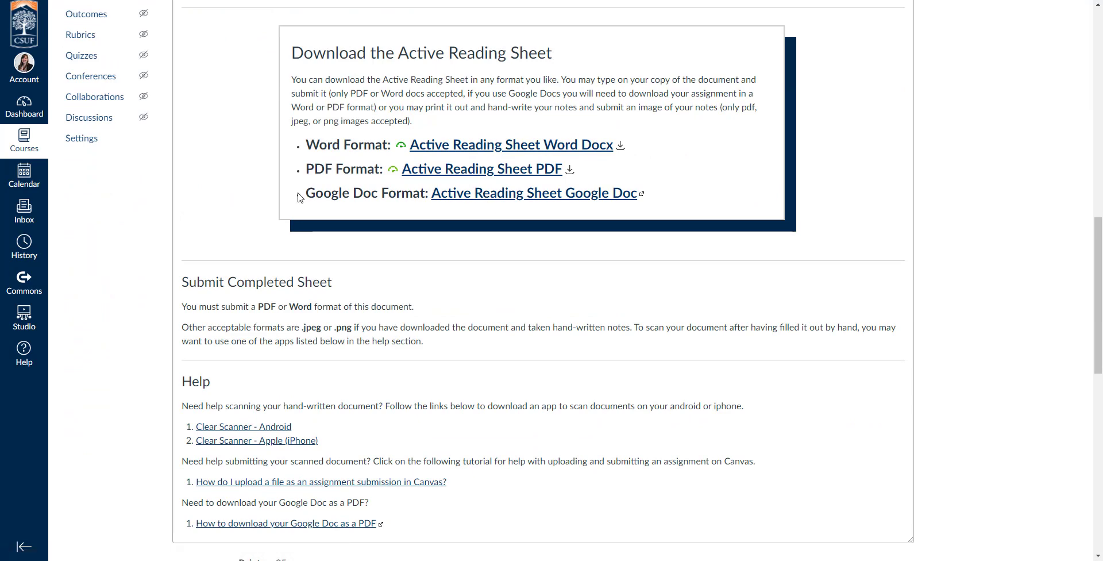
scroll(299, 198, "down", 3)
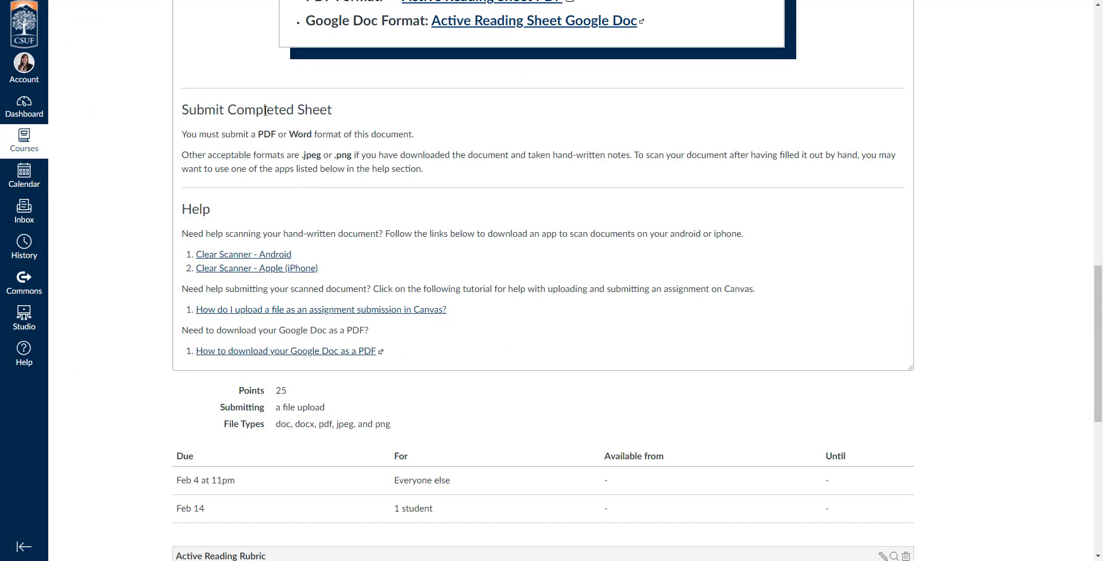
scroll(327, 157, "down", 7)
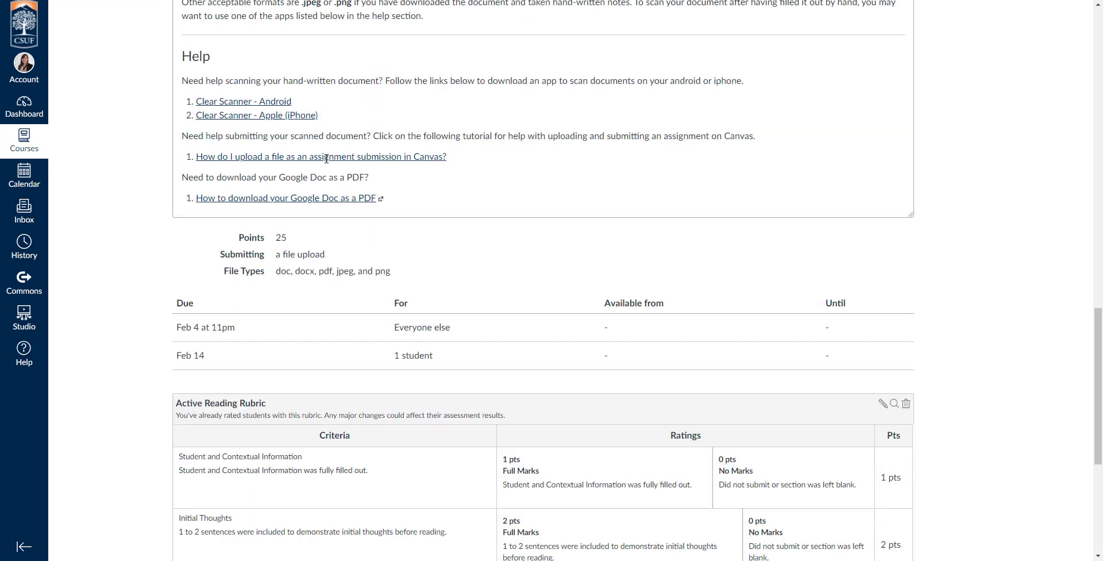
scroll(523, 258, "down", 1)
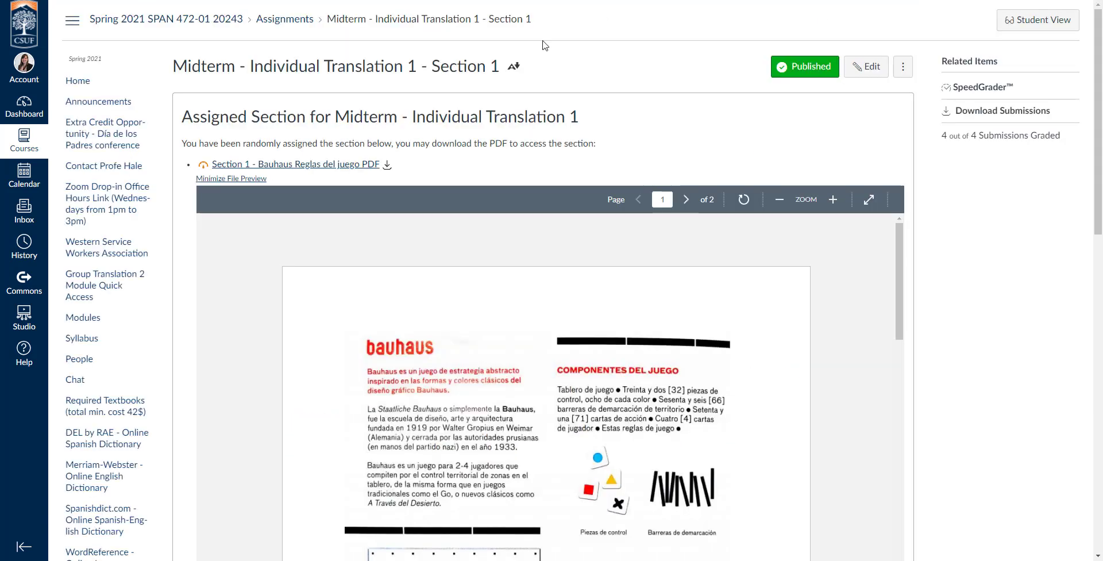
Review the Midterm - Individual Translation 1 - Section 1 assignment's embedded PDF, notes, deadline, submission rules and help links
scroll(536, 253, "down", 15)
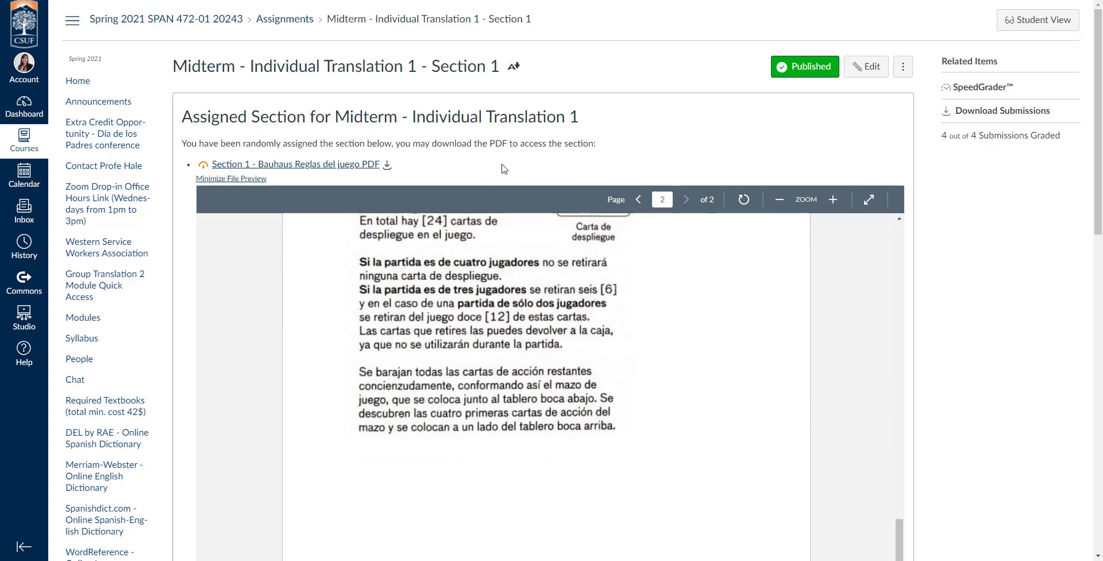
scroll(988, 216, "down", 10)
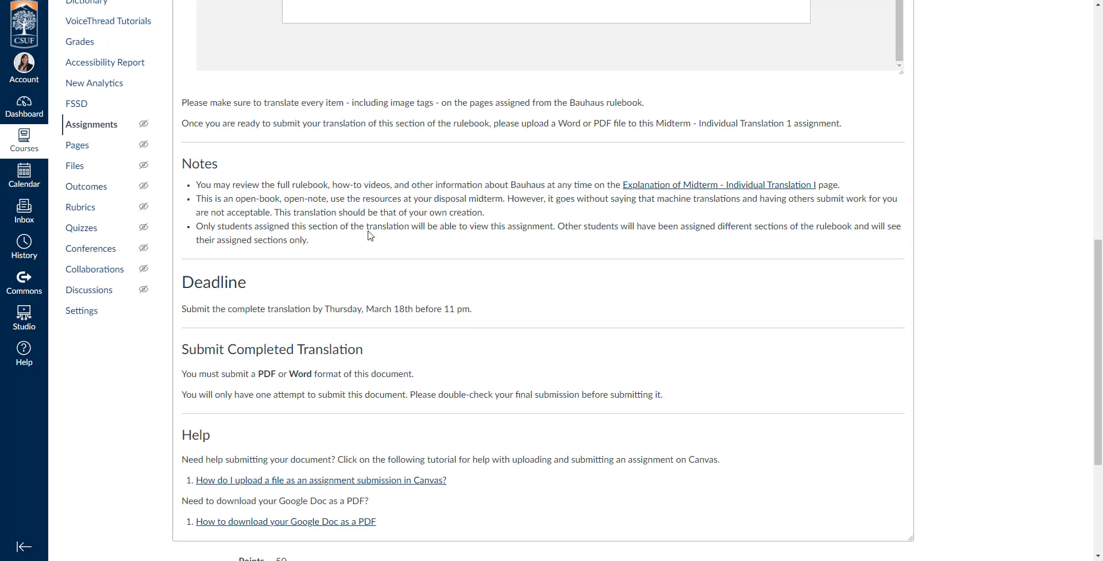
scroll(370, 234, "down", 3)
scroll(368, 233, "up", 2)
scroll(368, 232, "up", 10)
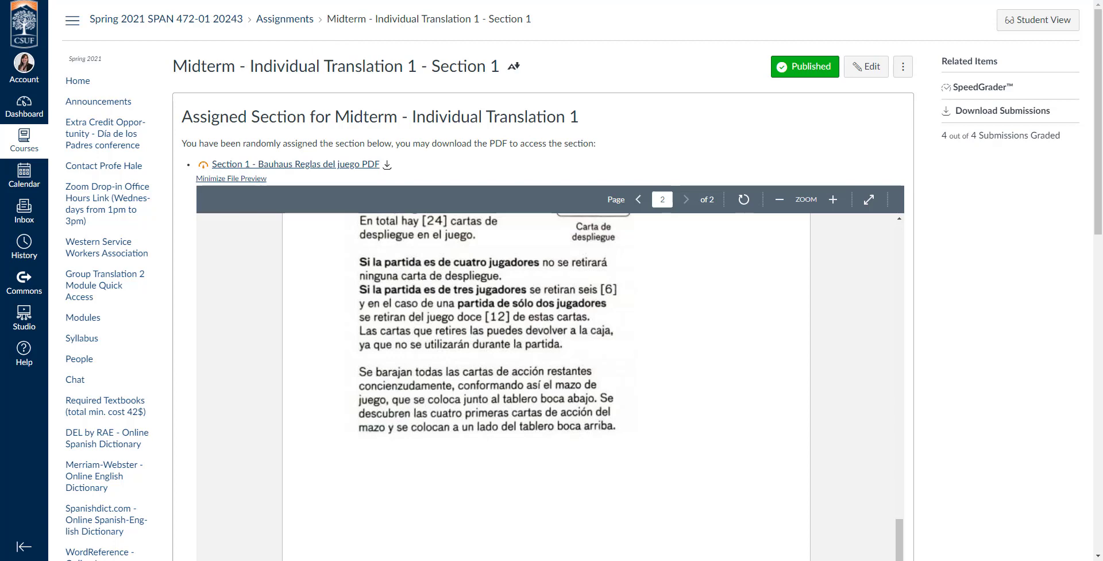
Return to the sandbox course's new assignment and open the course's assignments list, leaving the rubric unsaved
key("ctrl+Tab")
key("ctrl+Tab")
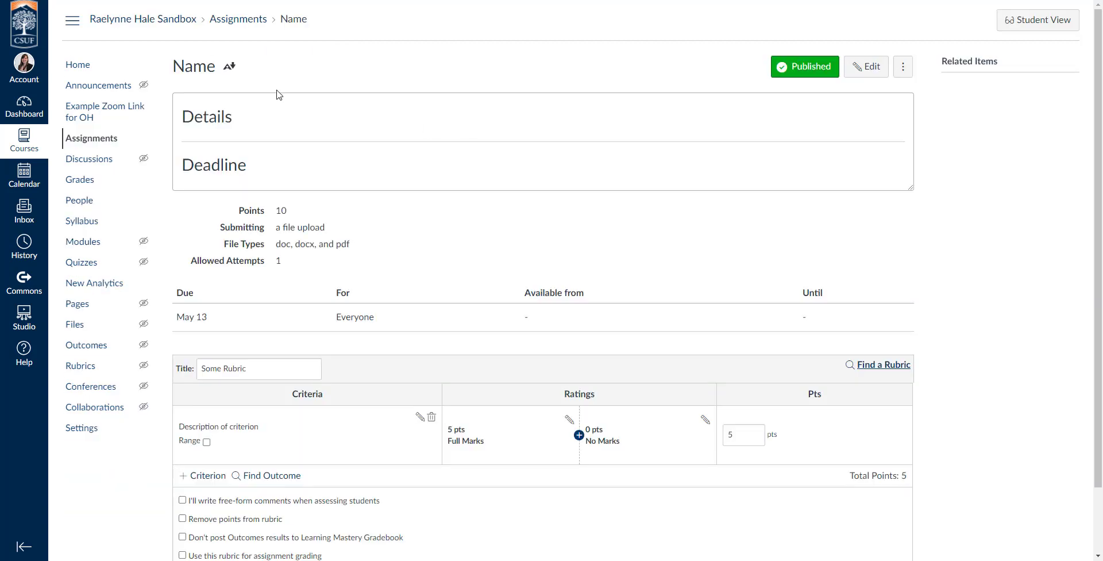
left_click(113, 144)
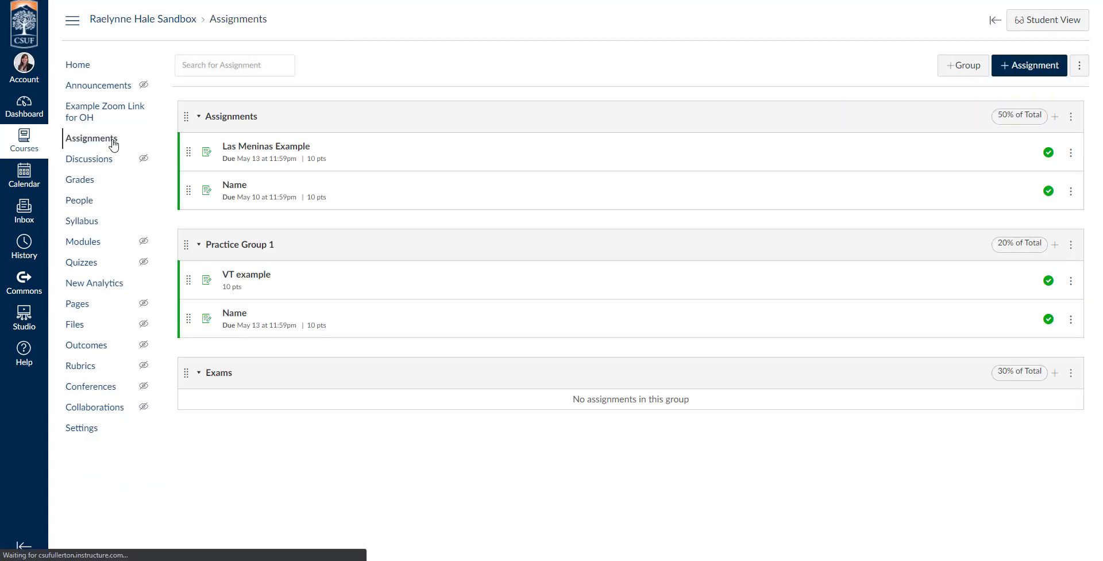